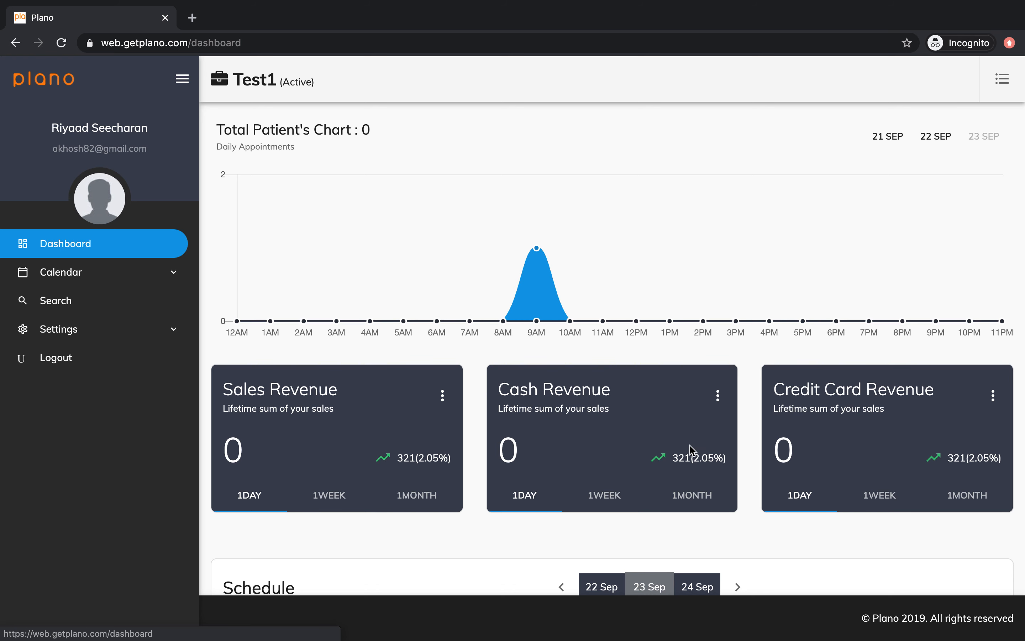
Open the appointment calendar week view and pick the Wednesday 23 Sep 10:00 slot.
{"action": "scroll", "coordinate": [729, 451], "scroll_direction": "down", "scroll_amount": 2}
{"action": "scroll", "coordinate": [729, 453], "scroll_direction": "down", "scroll_amount": 3}
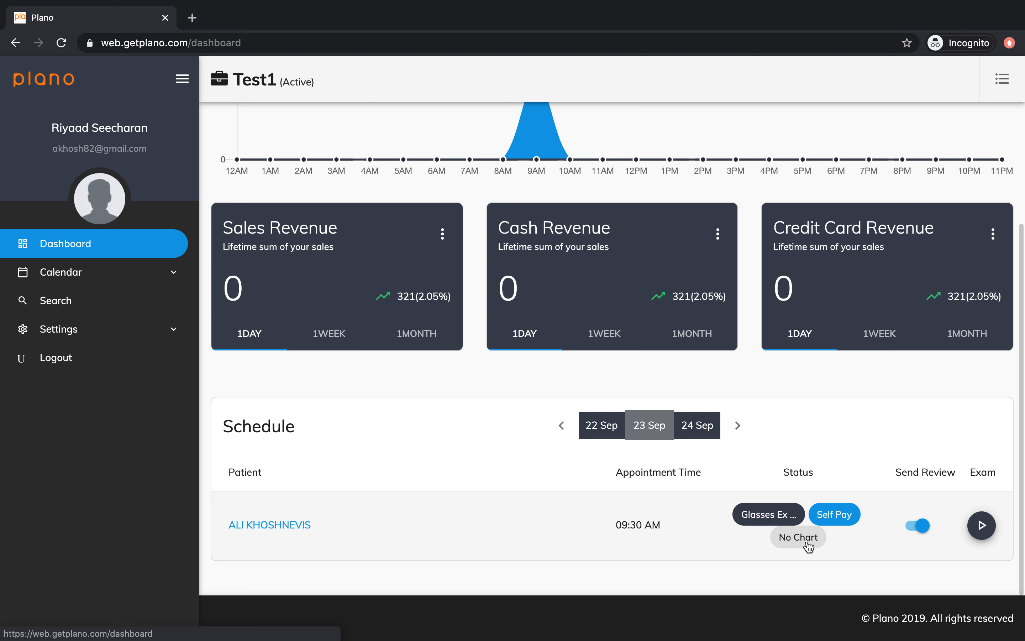
{"action": "left_click", "coordinate": [161, 274]}
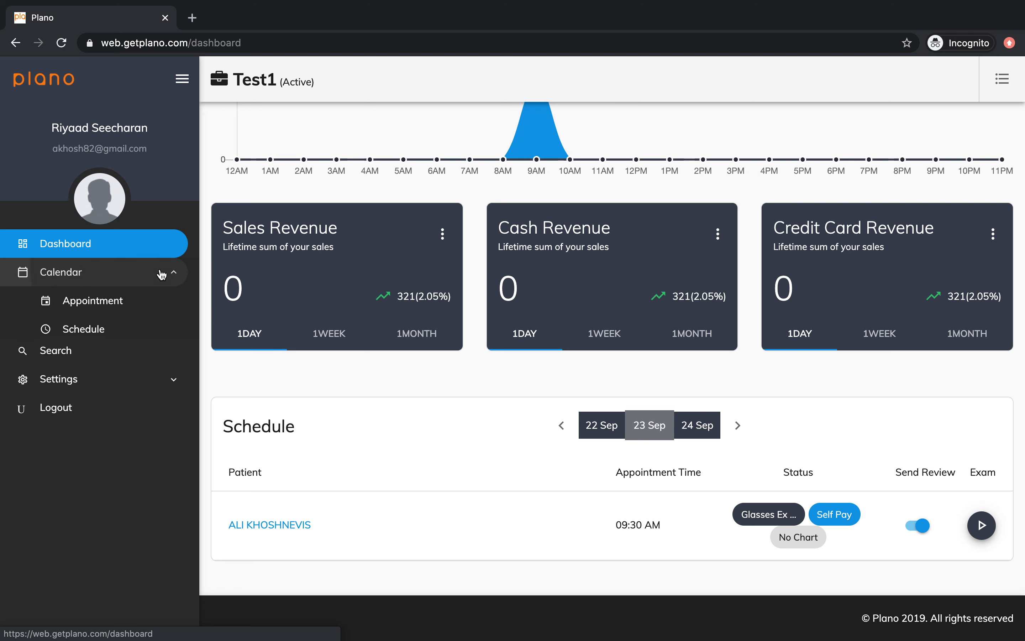
{"action": "left_click", "coordinate": [137, 304]}
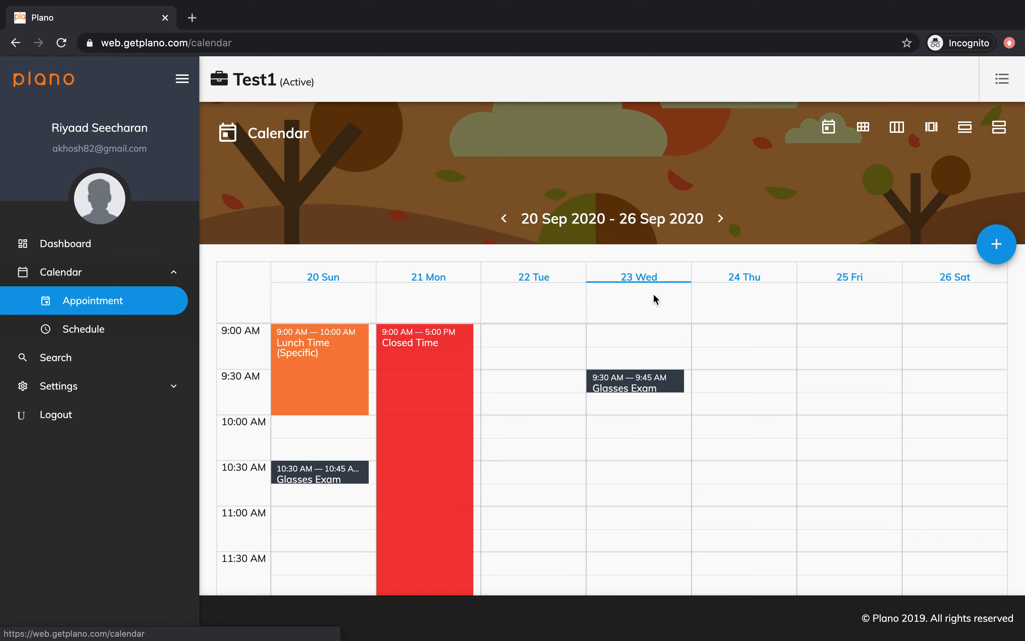
{"action": "left_click", "coordinate": [641, 430]}
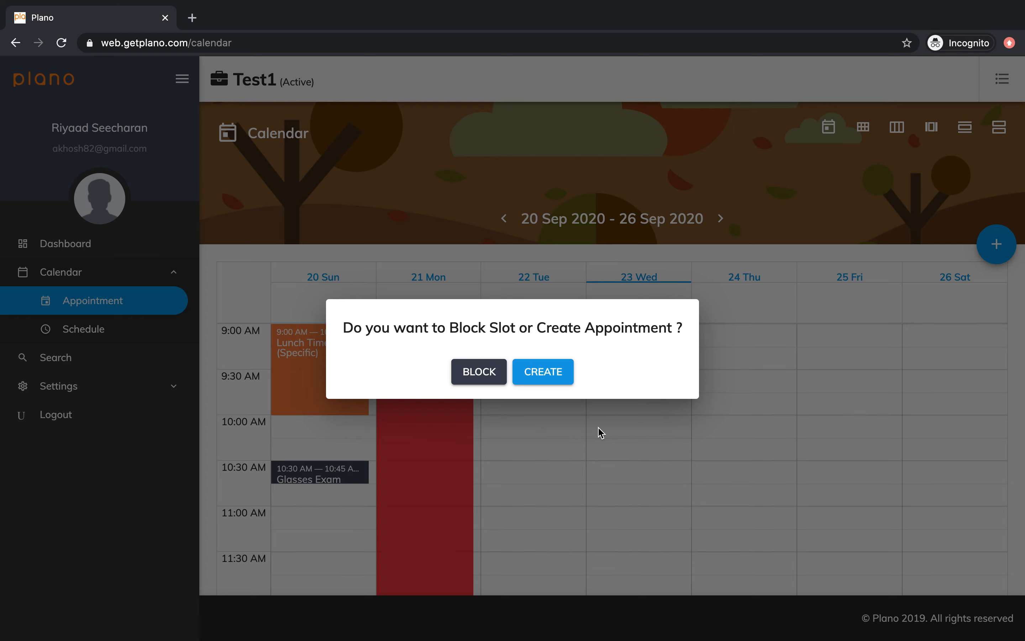
Create an appointment in the slot, checking the Exam Type and Insurance Provider lists without choosing.
{"action": "left_click", "coordinate": [534, 374]}
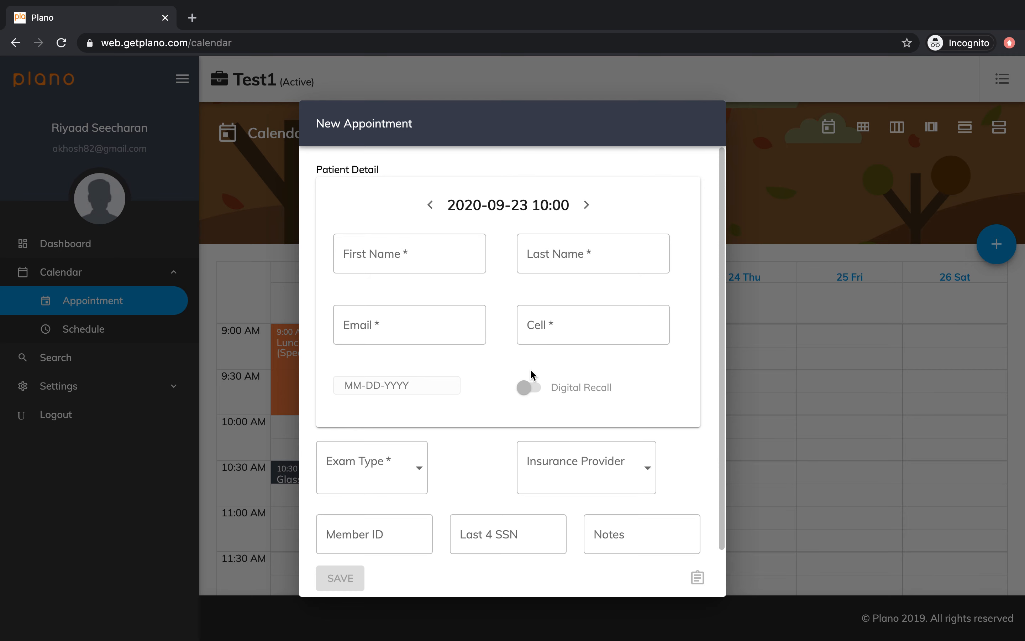
{"action": "left_click", "coordinate": [412, 478]}
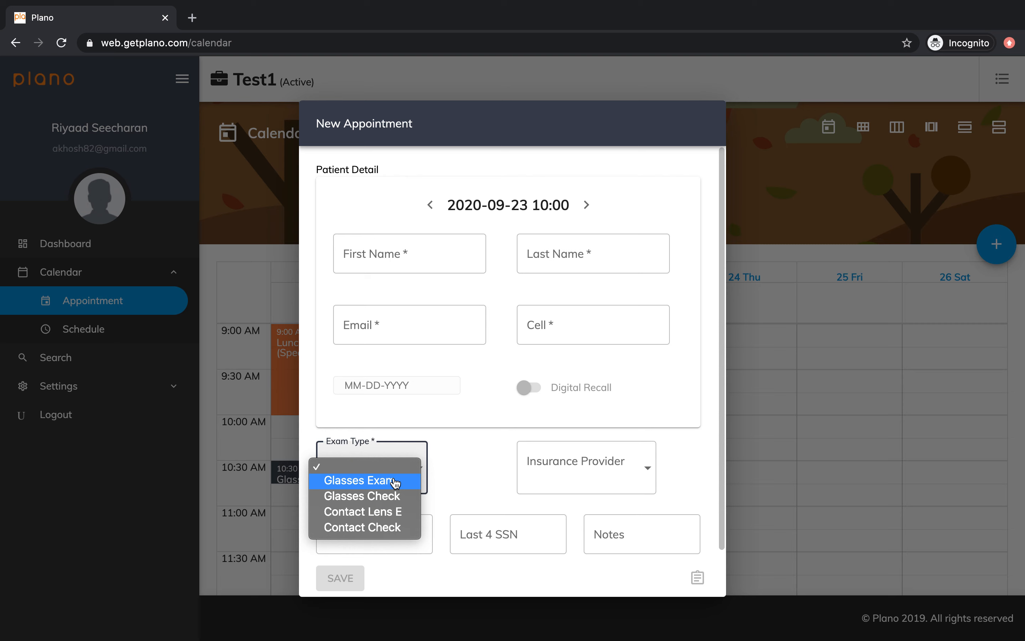
{"action": "left_click", "coordinate": [596, 472]}
{"action": "left_click", "coordinate": [596, 473]}
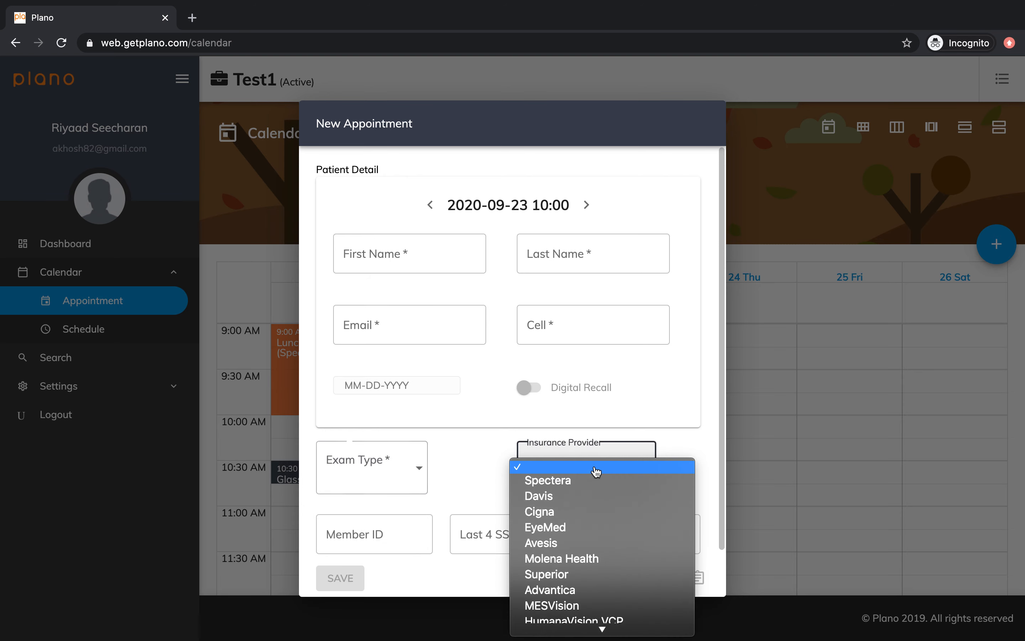
{"action": "left_click", "coordinate": [468, 487]}
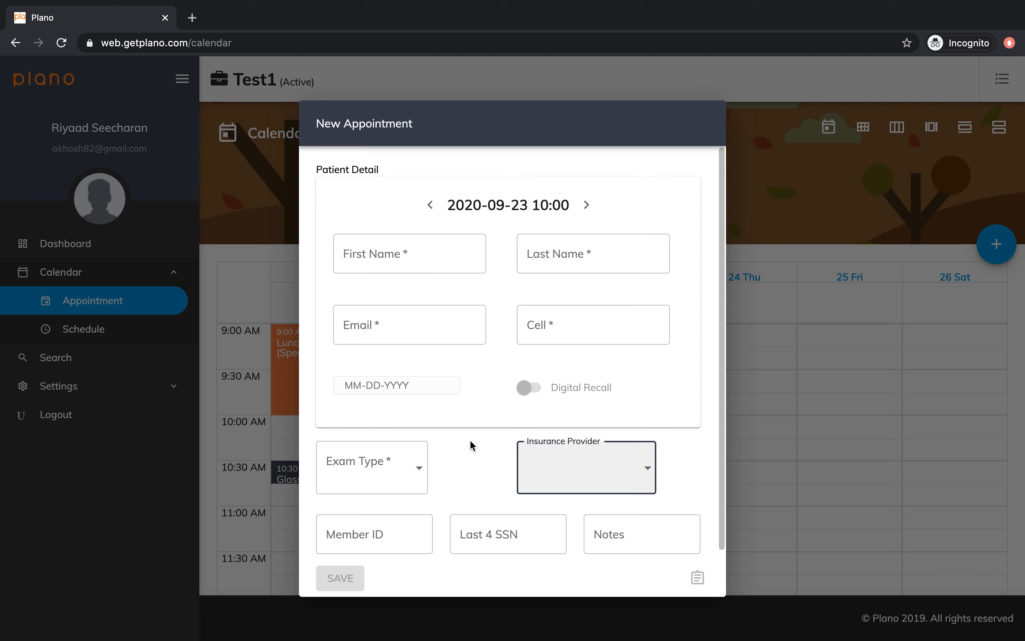
{"action": "left_click", "coordinate": [430, 263]}
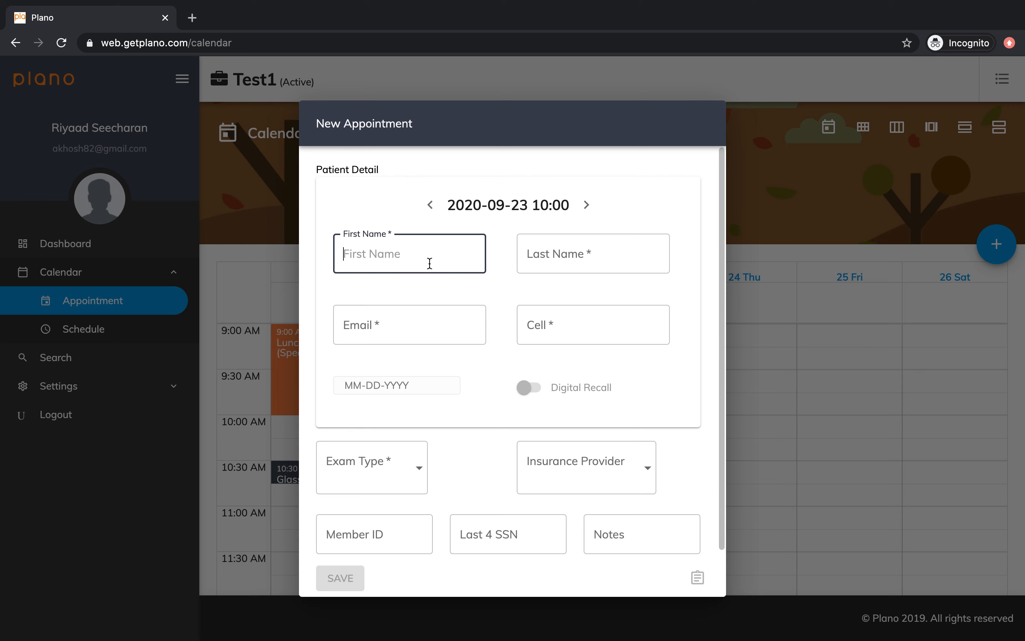
{"action": "type", "text": "Sample"}
{"action": "key", "text": "Tab"}
{"action": "type", "text": "Appointment"}
{"action": "key", "text": "Tab"}
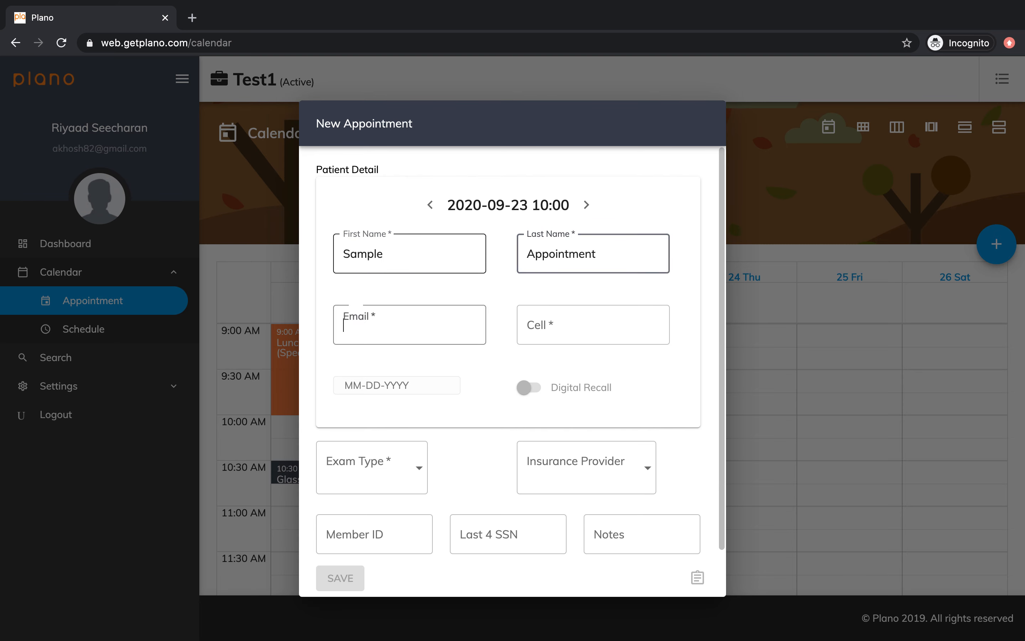
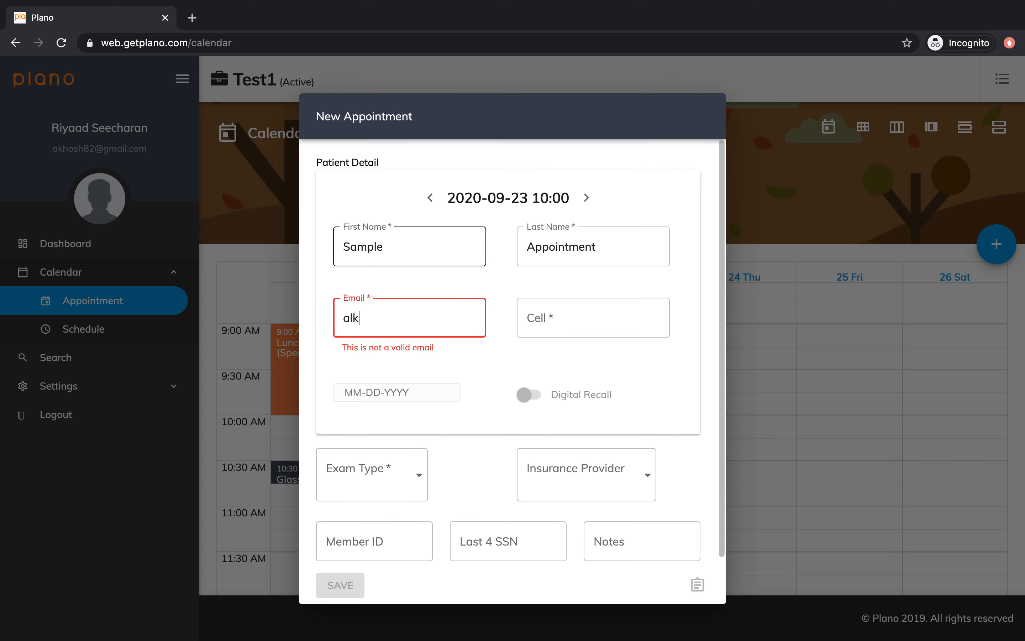
{"action": "key", "text": "Tab"}
{"action": "type", "text": "9"}
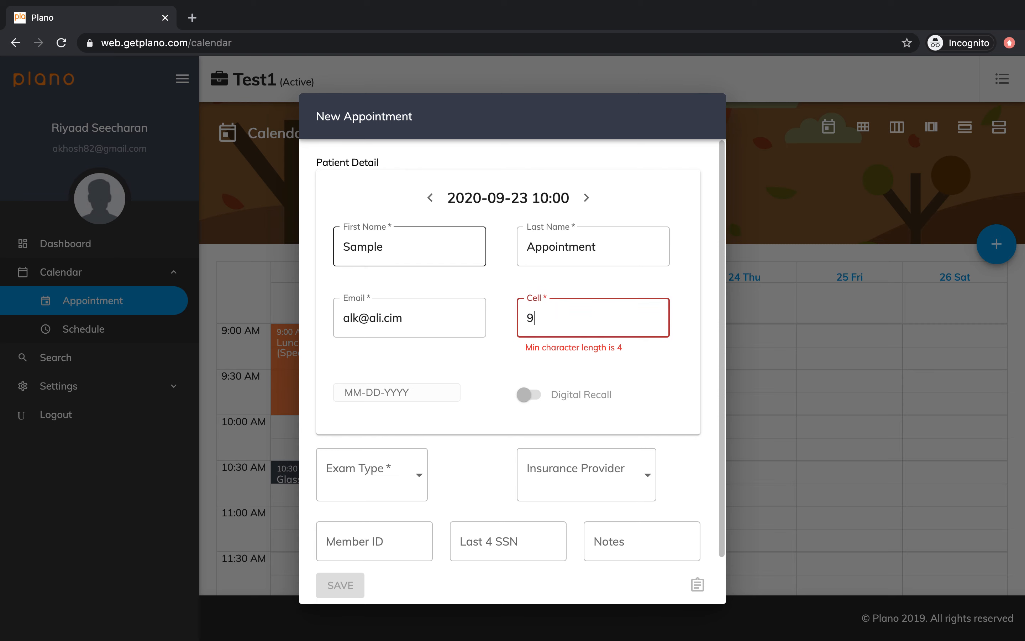
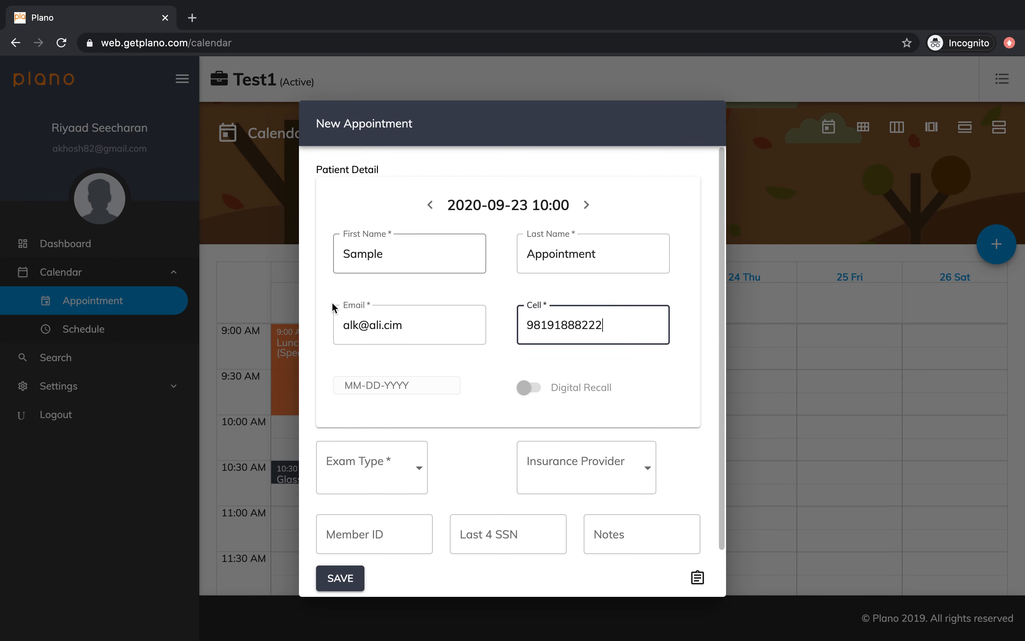
{"action": "left_click", "coordinate": [371, 384]}
{"action": "type", "text": "01"}
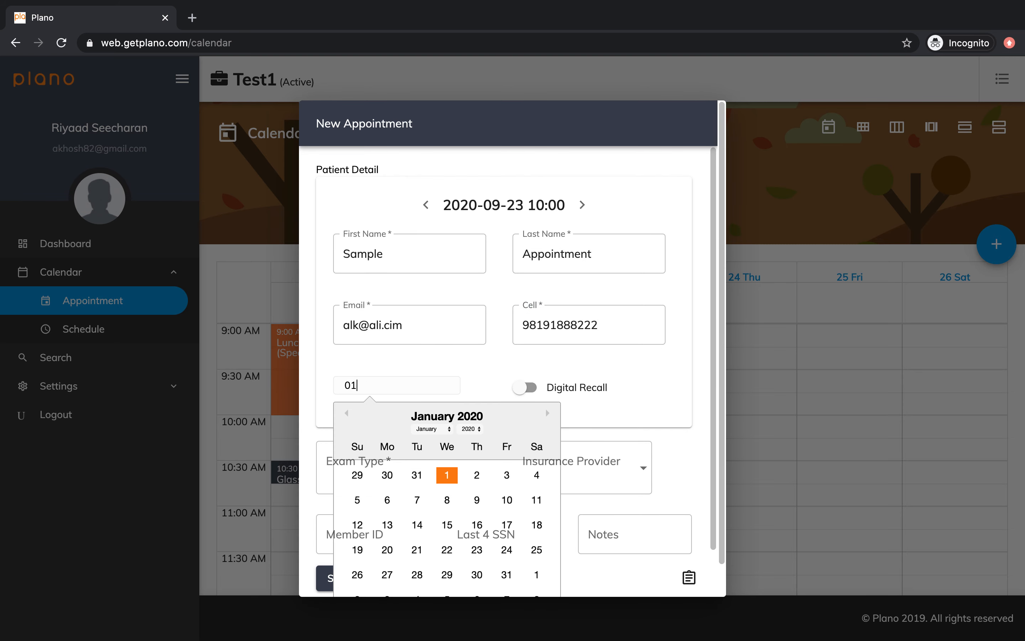
{"action": "type", "text": "/22/1988"}
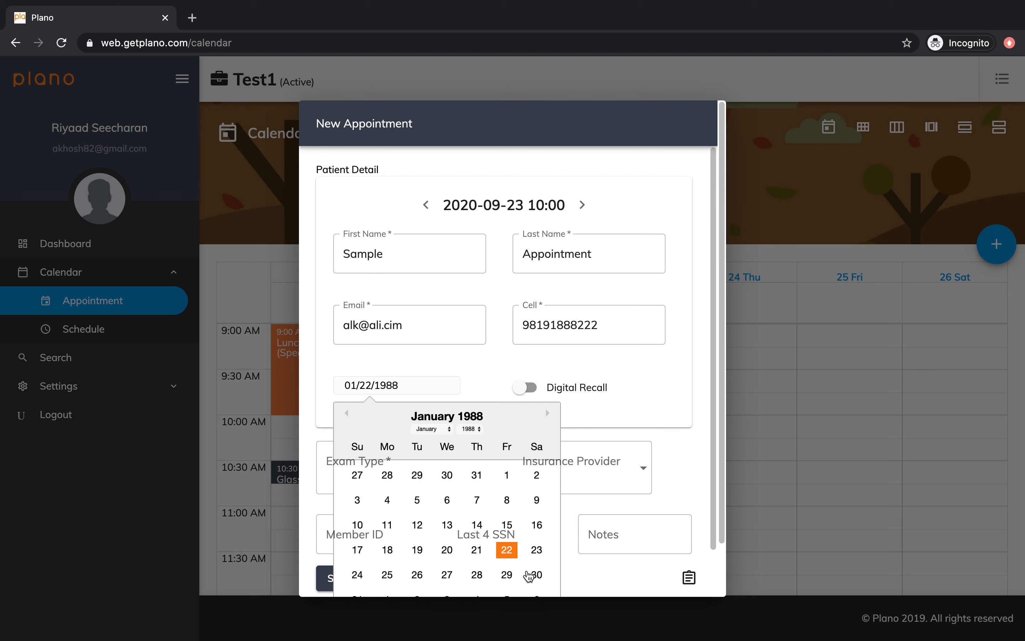
{"action": "left_click", "coordinate": [506, 550]}
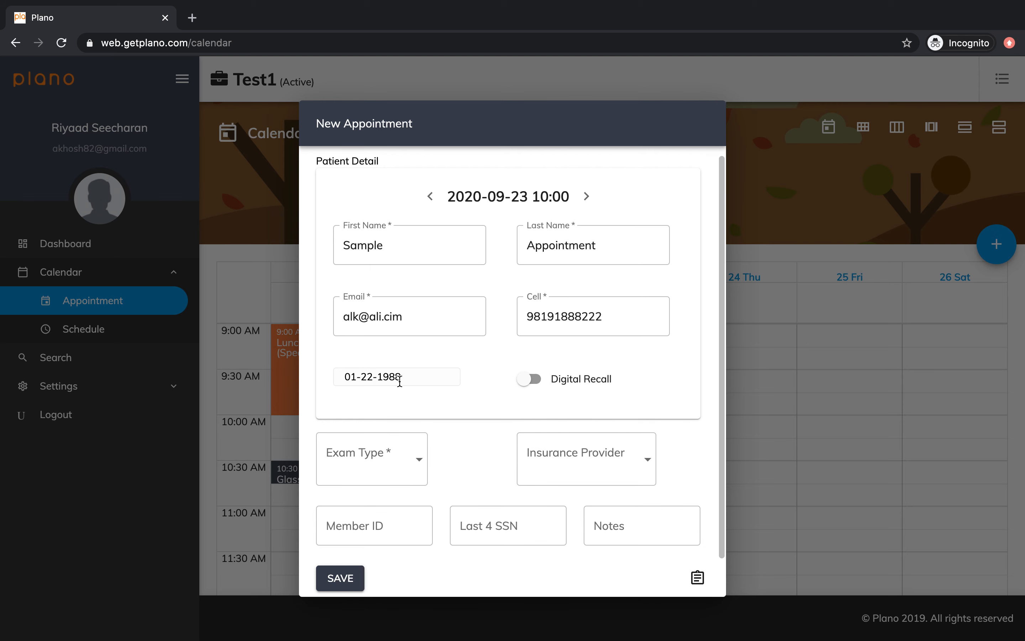
Choose Glasses Exam and Davis insurance, enter the member ID and last four SSN digits, and save.
{"action": "left_click", "coordinate": [405, 469]}
{"action": "left_click", "coordinate": [405, 469]}
{"action": "left_click", "coordinate": [551, 460]}
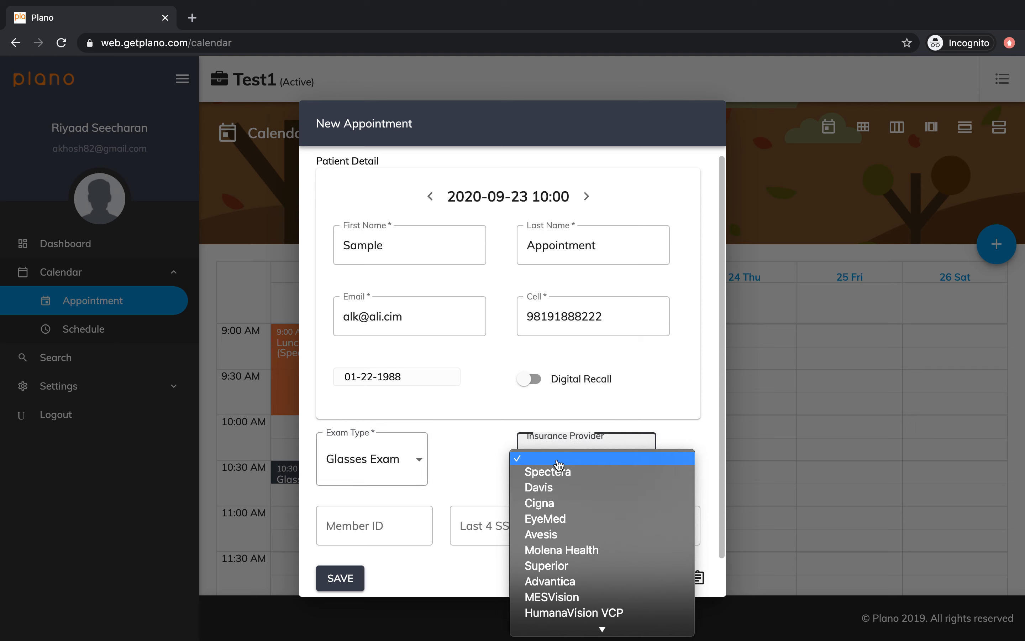
{"action": "left_click", "coordinate": [557, 490]}
{"action": "left_click", "coordinate": [396, 517]}
{"action": "type", "text": "1222"}
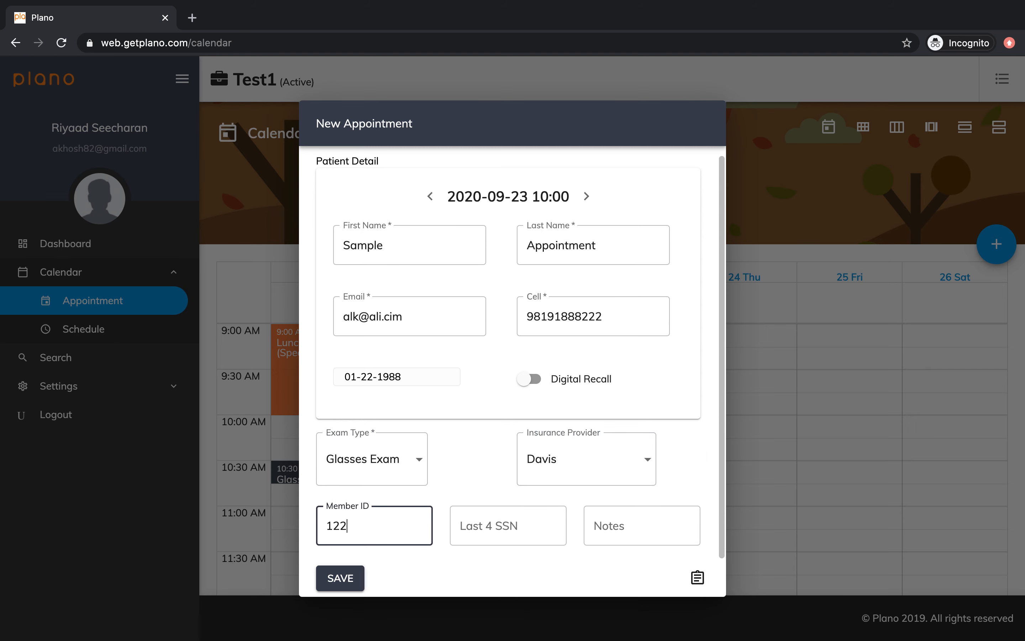
{"action": "key", "text": "Tab"}
{"action": "type", "text": "1111"}
{"action": "key", "text": "Tab"}
{"action": "left_click", "coordinate": [342, 581]}
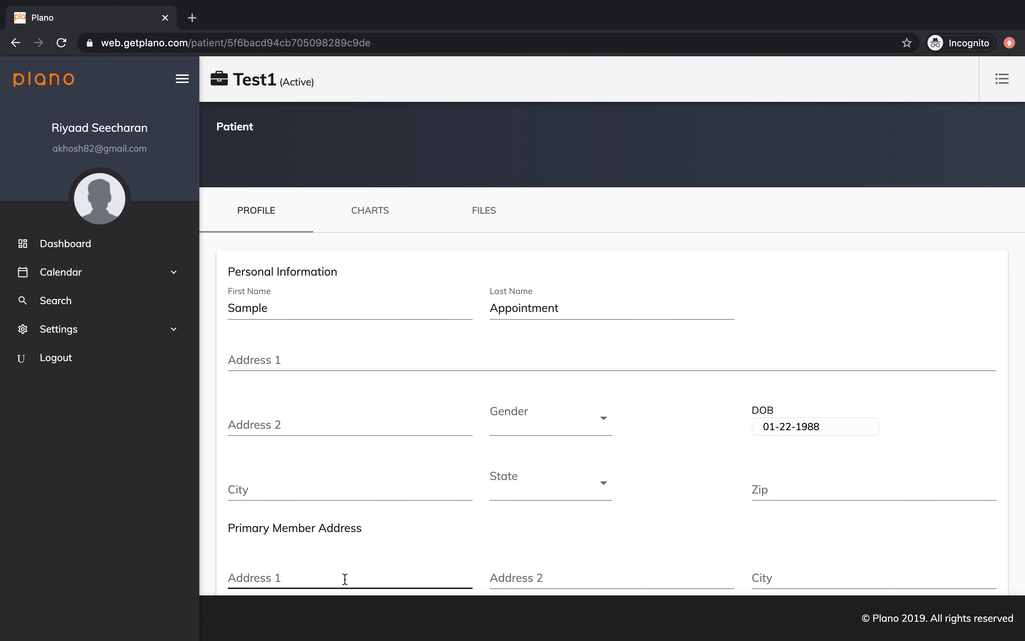
Mark the patient's HIPAA, Financial and Billing waivers as signed, keeping e-mail notifications on.
{"action": "scroll", "coordinate": [344, 579], "scroll_direction": "down", "scroll_amount": 9}
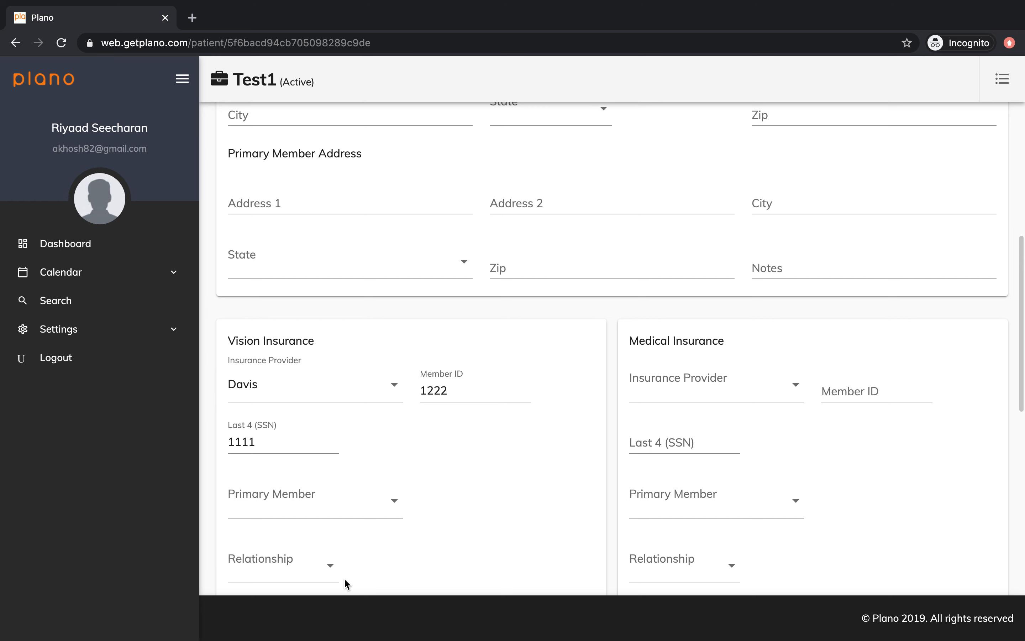
{"action": "scroll", "coordinate": [397, 419], "scroll_direction": "up", "scroll_amount": 4}
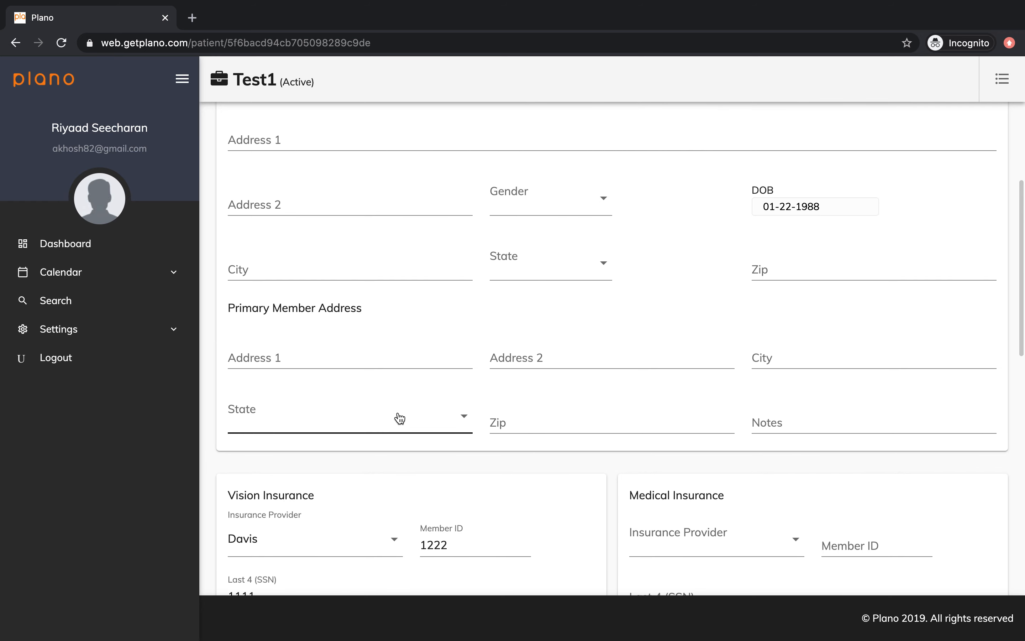
{"action": "scroll", "coordinate": [400, 419], "scroll_direction": "down", "scroll_amount": 14}
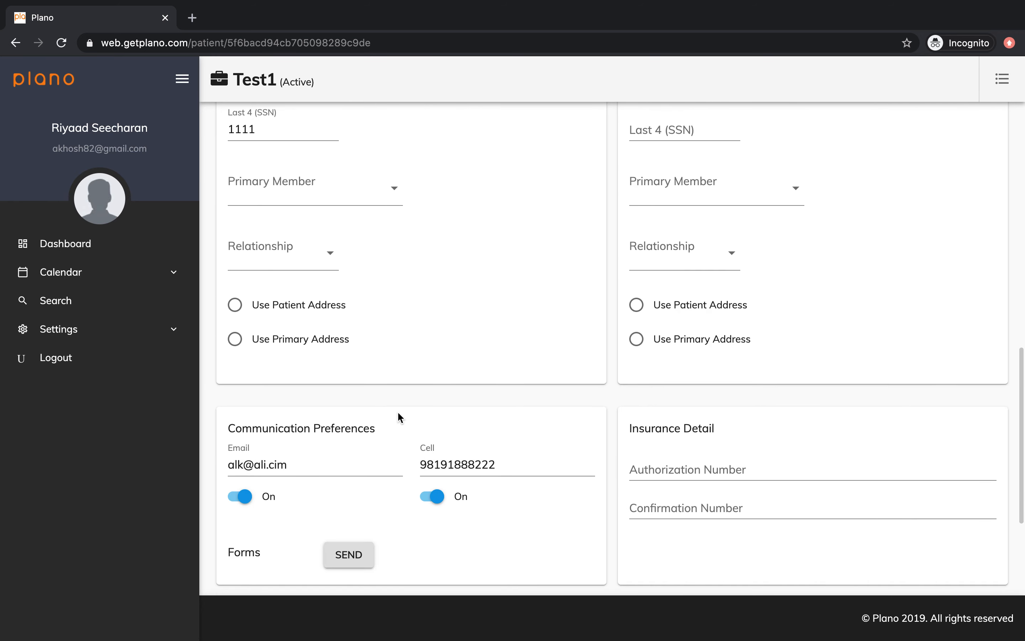
{"action": "left_click", "coordinate": [241, 382]}
{"action": "left_click", "coordinate": [244, 382]}
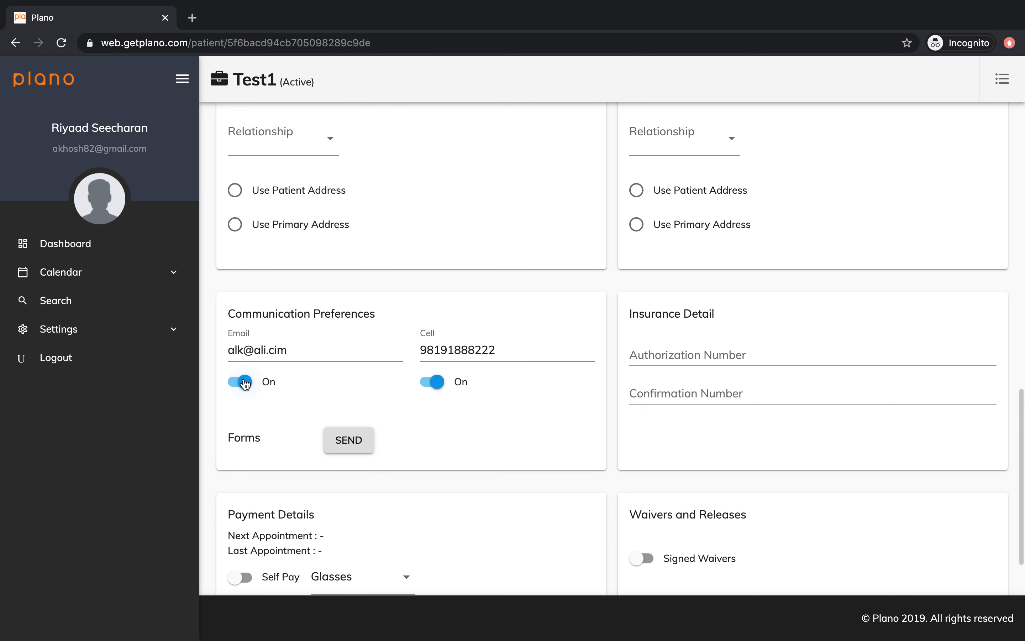
{"action": "scroll", "coordinate": [575, 323], "scroll_direction": "down", "scroll_amount": 2}
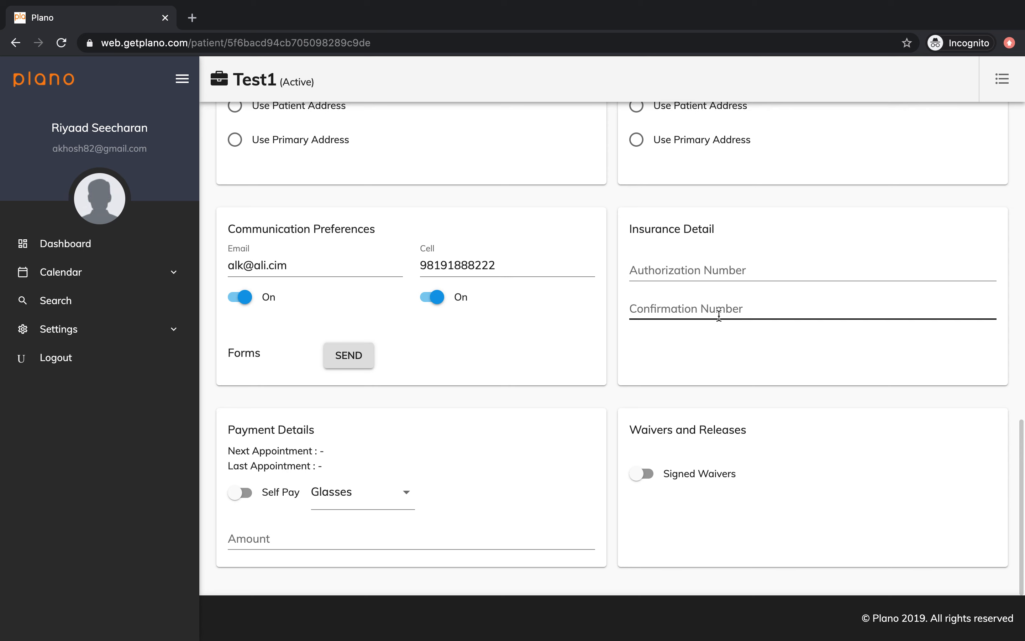
{"action": "left_click", "coordinate": [644, 473]}
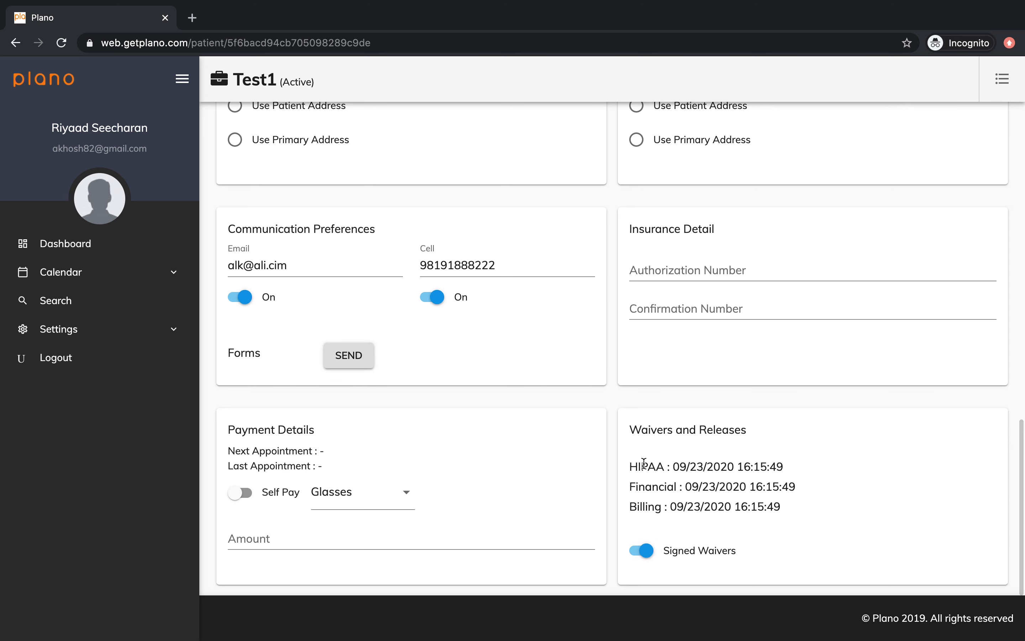
{"action": "scroll", "coordinate": [585, 393], "scroll_direction": "up", "scroll_amount": 20}
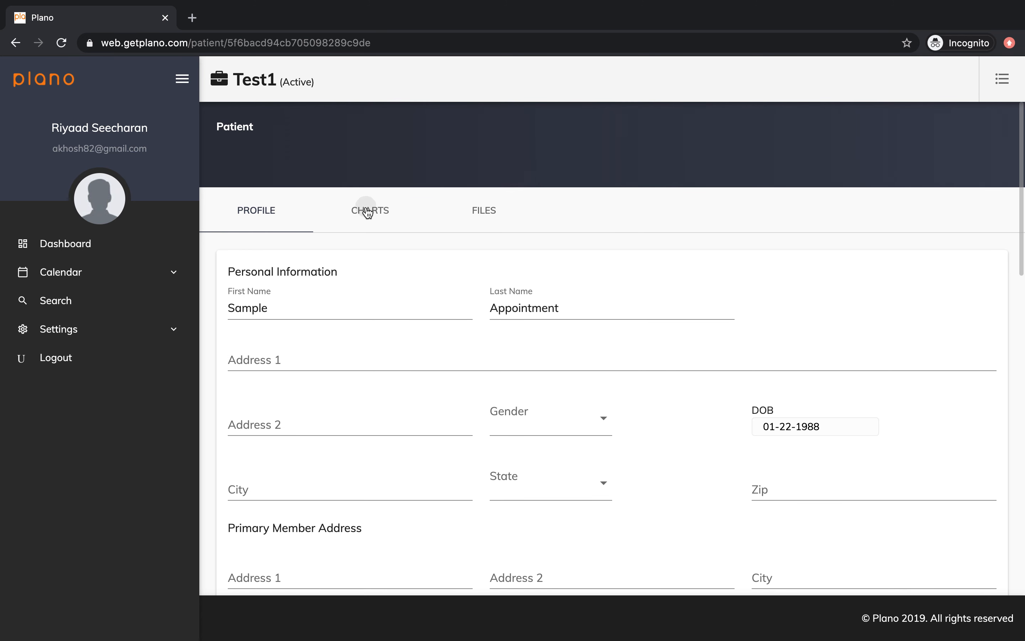
{"action": "left_click", "coordinate": [367, 209]}
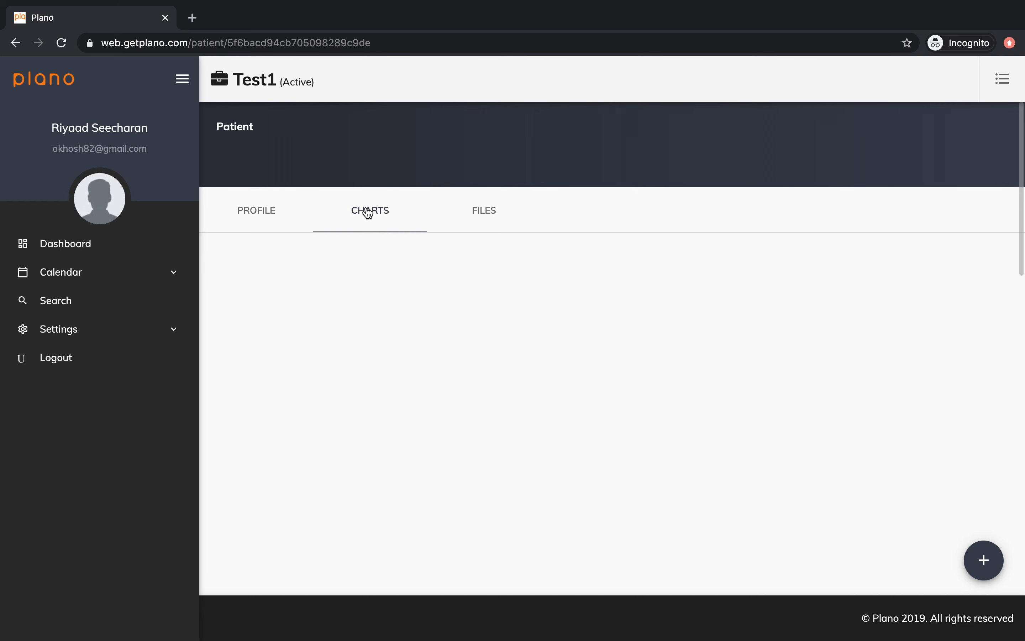
{"action": "left_click", "coordinate": [486, 212]}
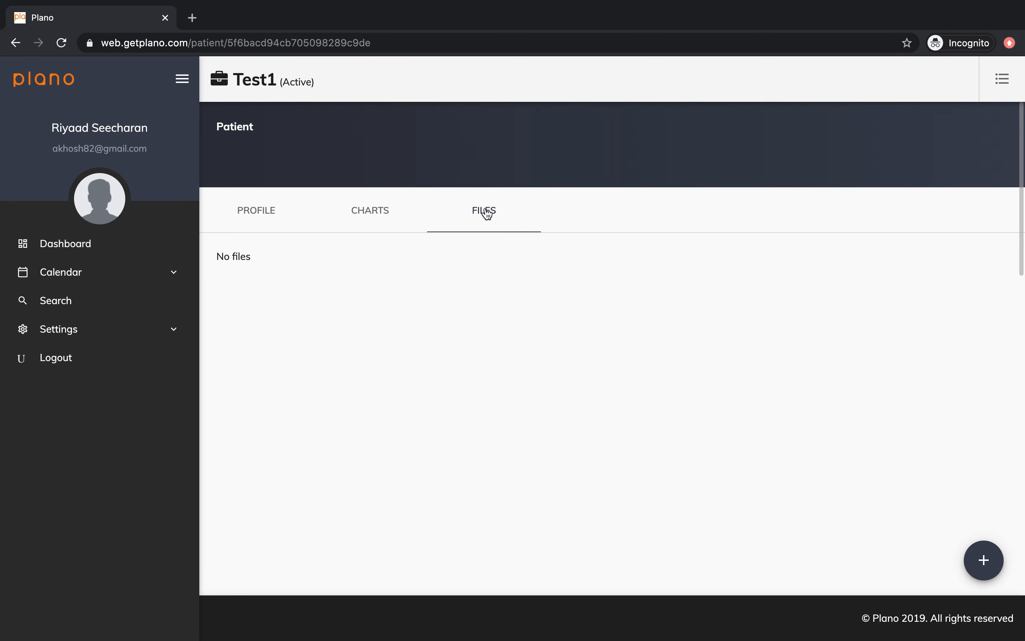
{"action": "left_click", "coordinate": [984, 560]}
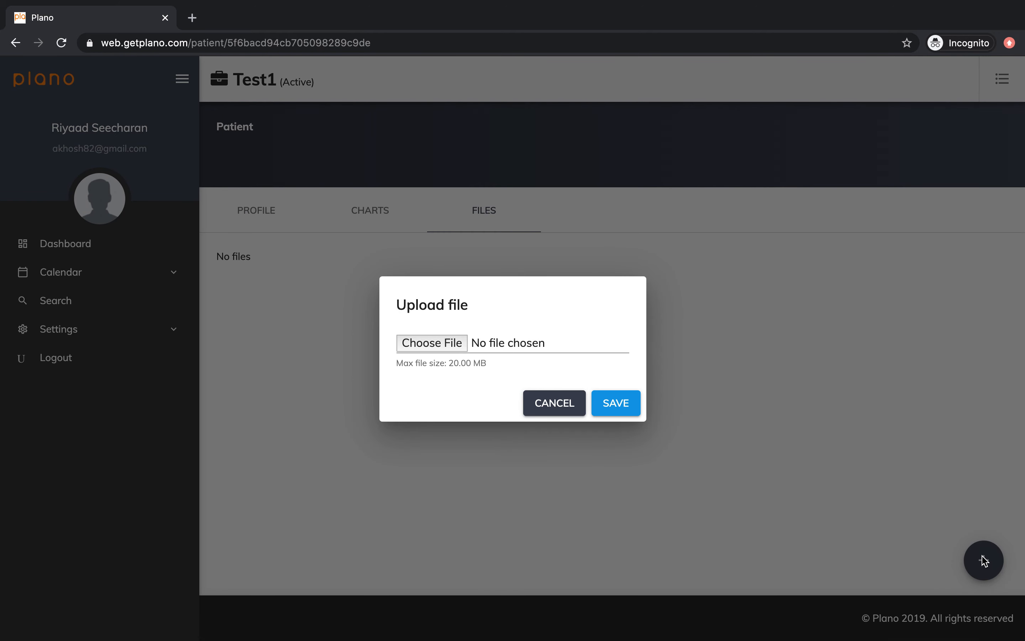
{"action": "left_click", "coordinate": [560, 406]}
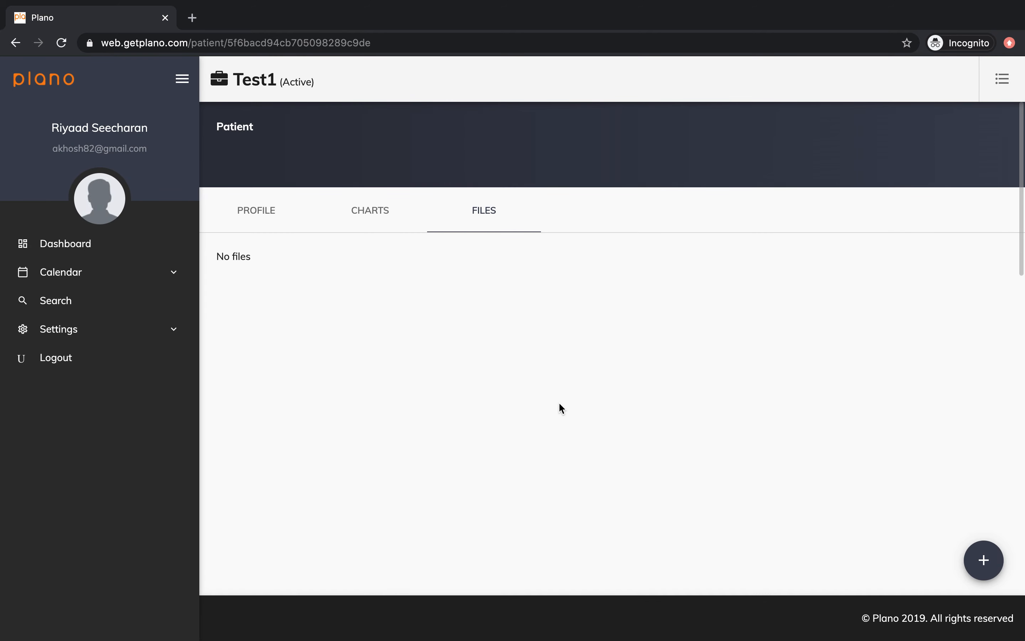
{"action": "left_click", "coordinate": [264, 209]}
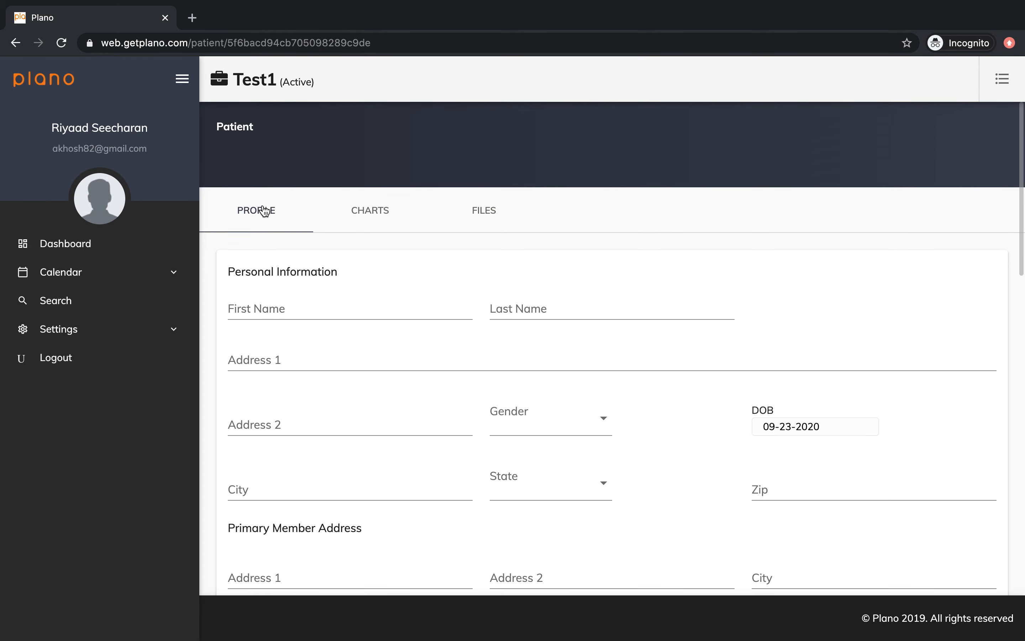
{"action": "left_click", "coordinate": [85, 272]}
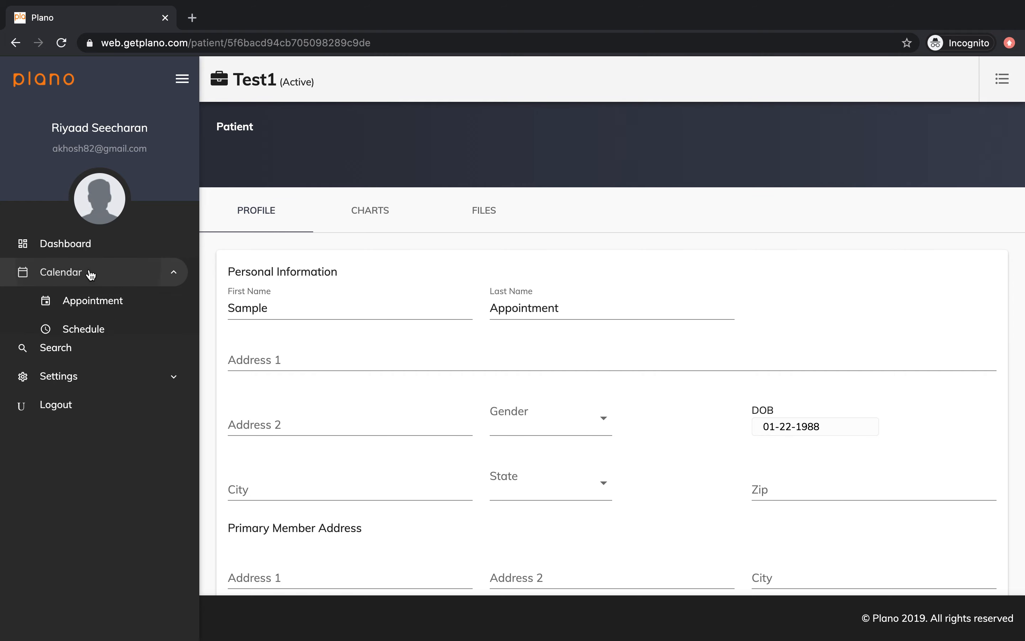
Turn on Digital Recall for the Wednesday 23 Sep 10:00 Glasses Exam appointment and save it.
{"action": "left_click", "coordinate": [96, 301]}
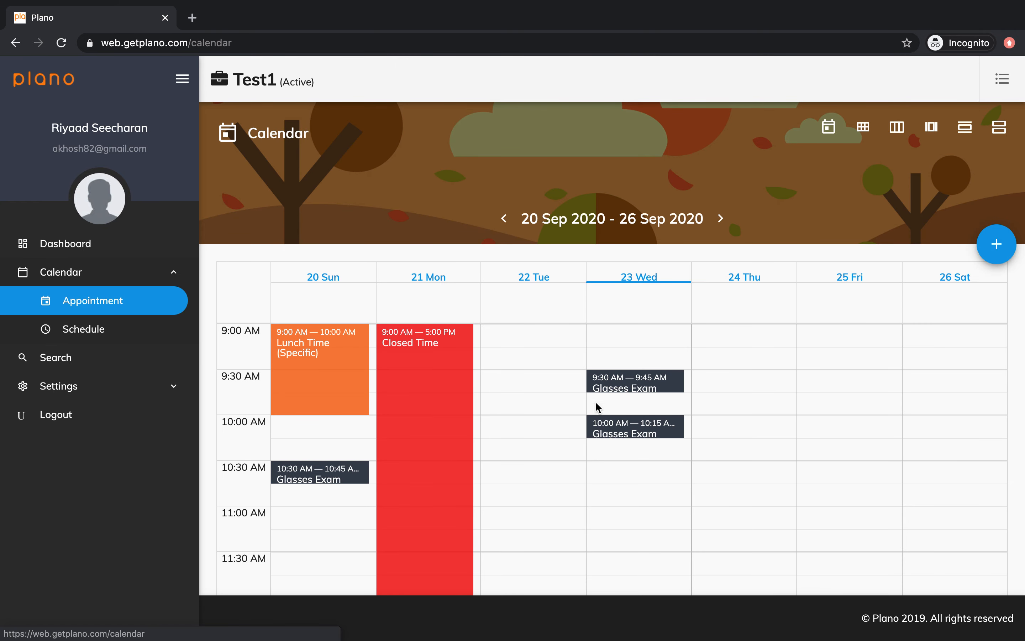
{"action": "left_click", "coordinate": [622, 429]}
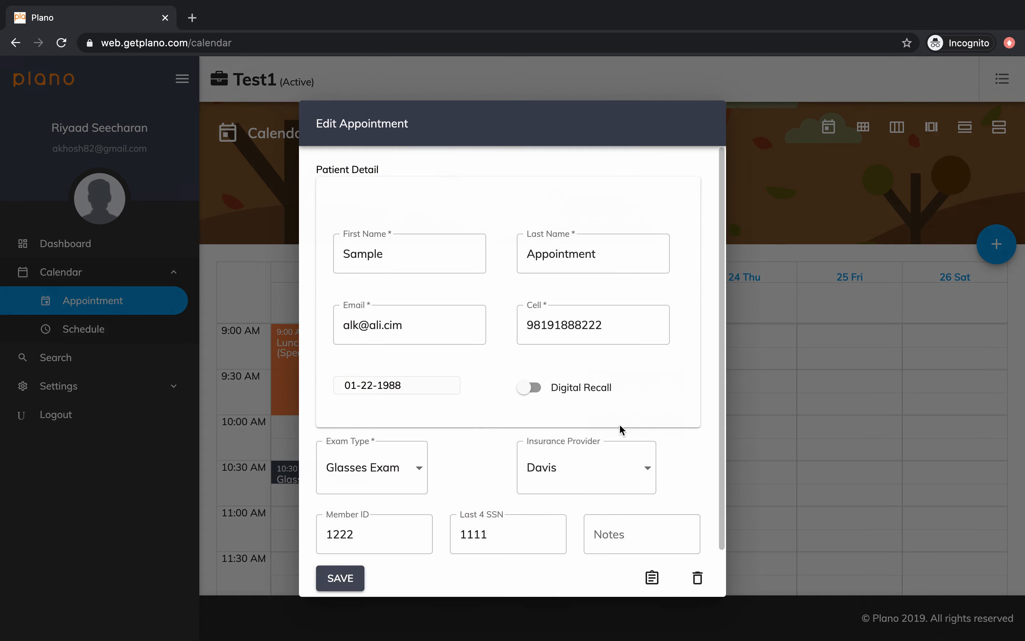
{"action": "left_click", "coordinate": [526, 388]}
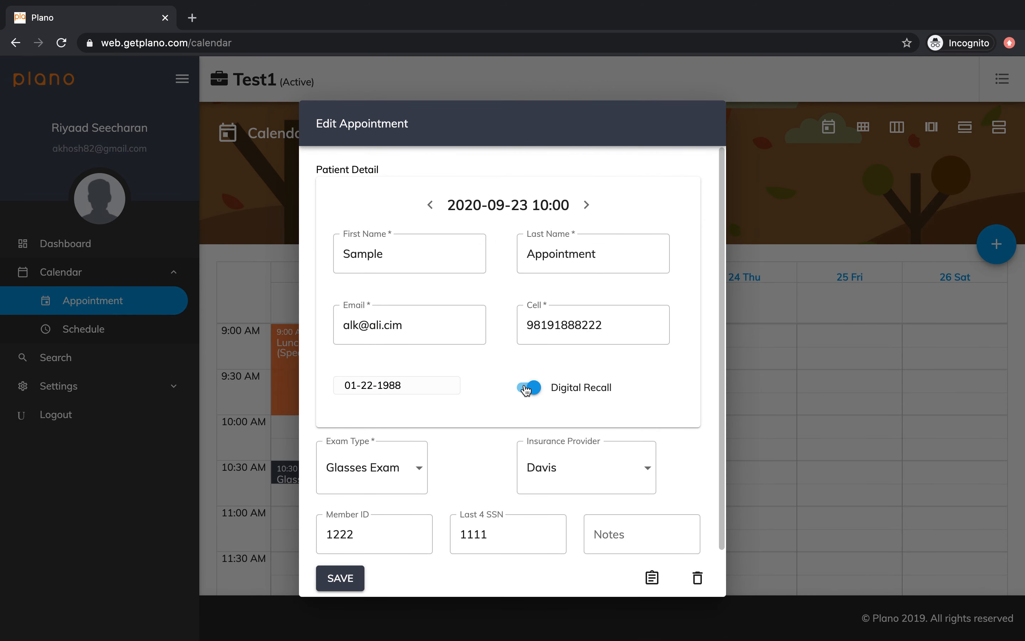
{"action": "left_click", "coordinate": [344, 577]}
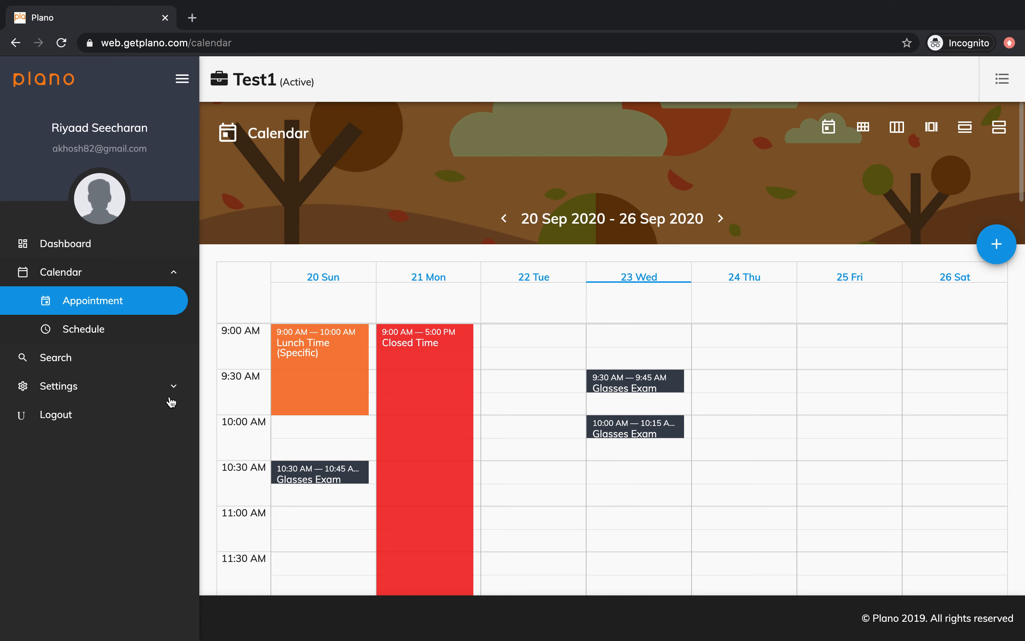
Search patients for 'sample' and open the other matching record, born 01-22-1981.
{"action": "left_click", "coordinate": [107, 367]}
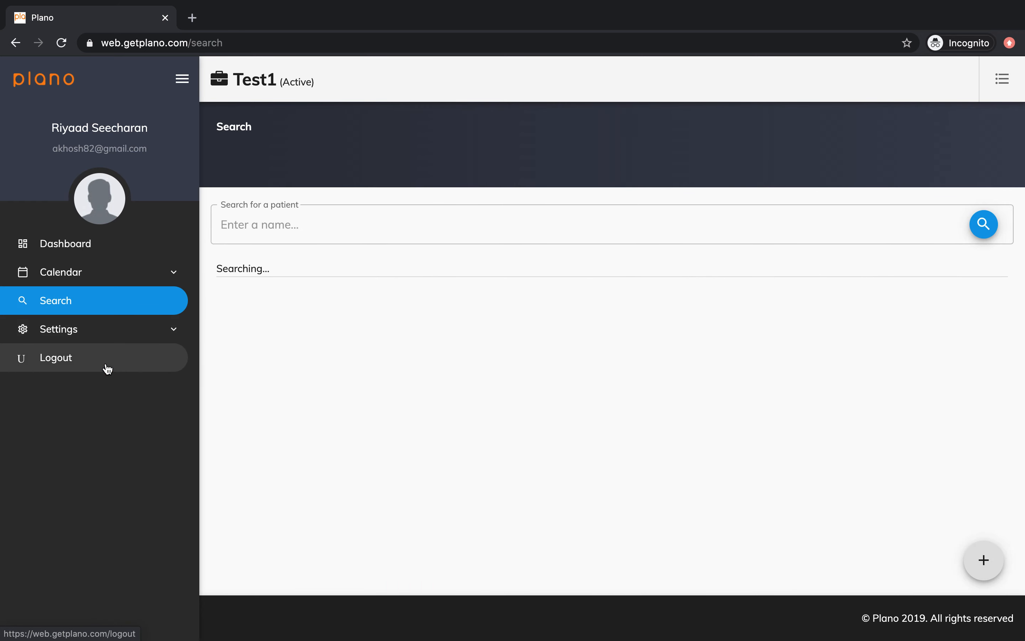
{"action": "left_click", "coordinate": [341, 224]}
{"action": "type", "text": "sample"}
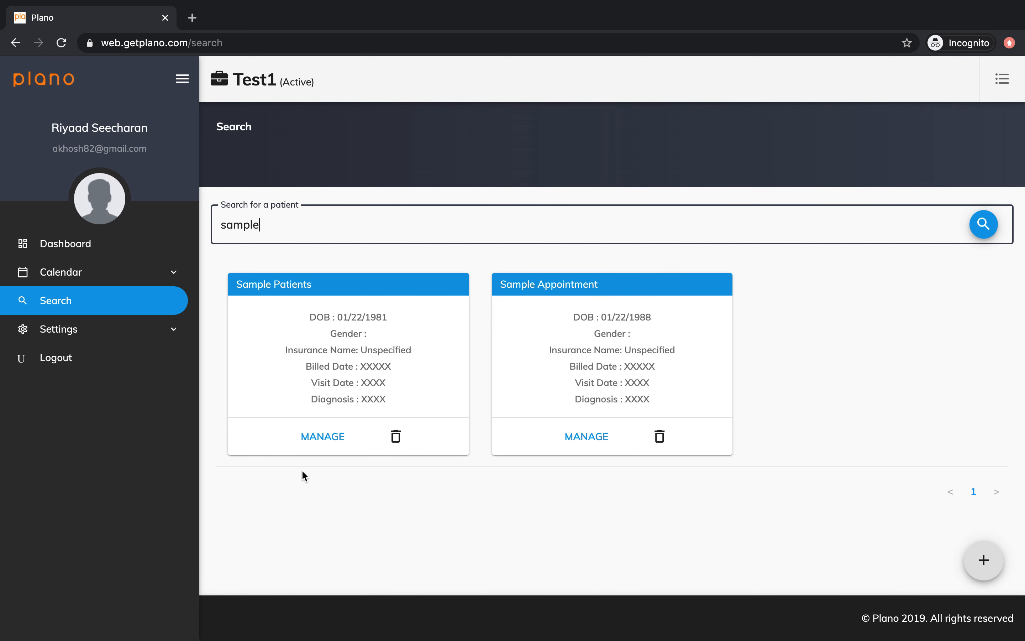
{"action": "left_click", "coordinate": [326, 441]}
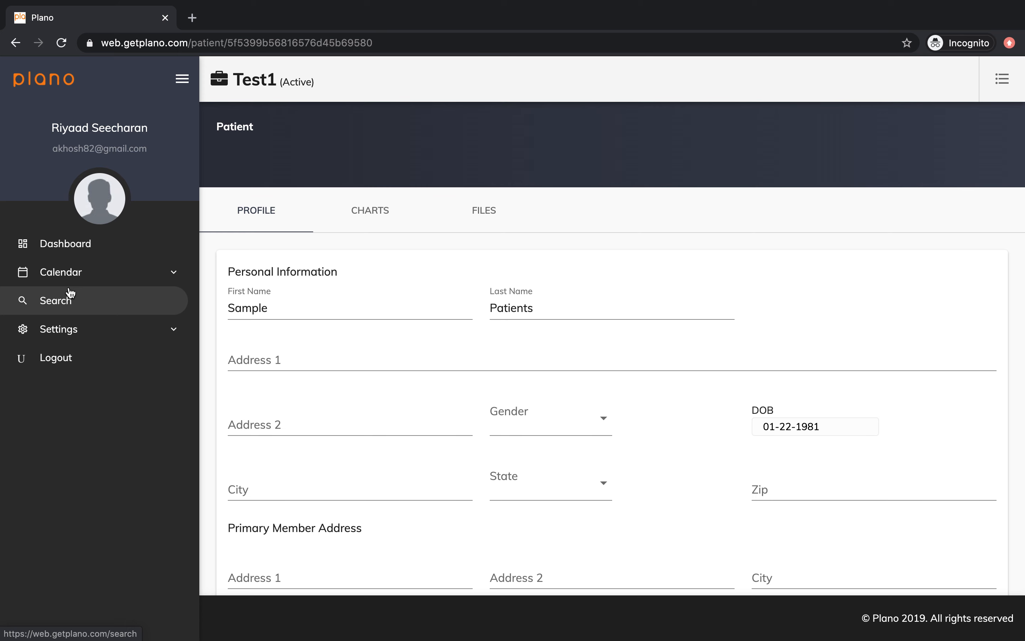
From the dashboard schedule, start the exam chart for the new patient's 10:00 appointment.
{"action": "left_click", "coordinate": [100, 254]}
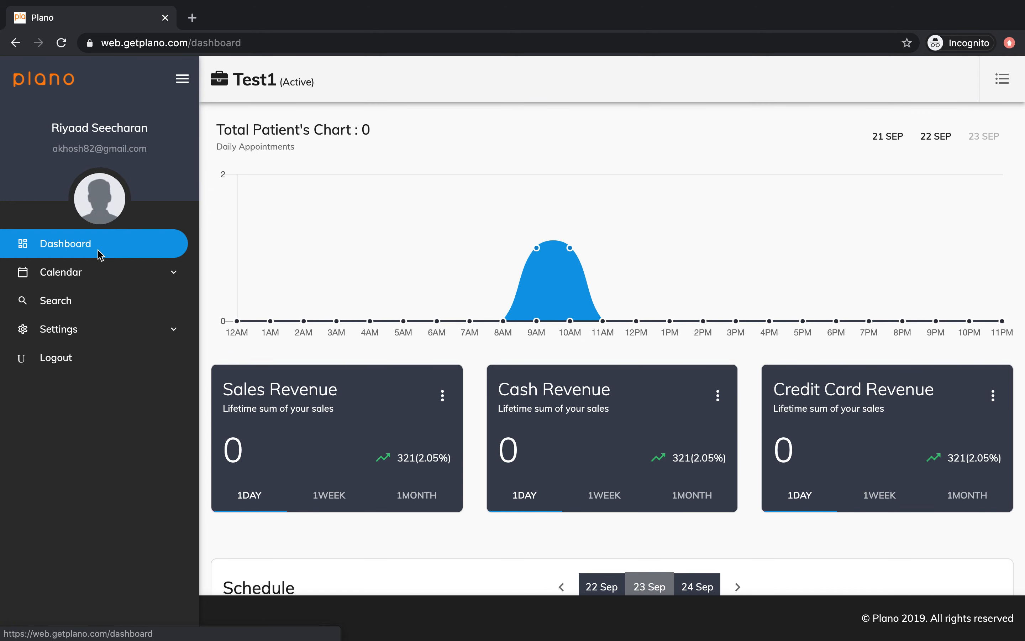
{"action": "scroll", "coordinate": [322, 309], "scroll_direction": "down", "scroll_amount": 3}
{"action": "scroll", "coordinate": [334, 318], "scroll_direction": "down", "scroll_amount": 2}
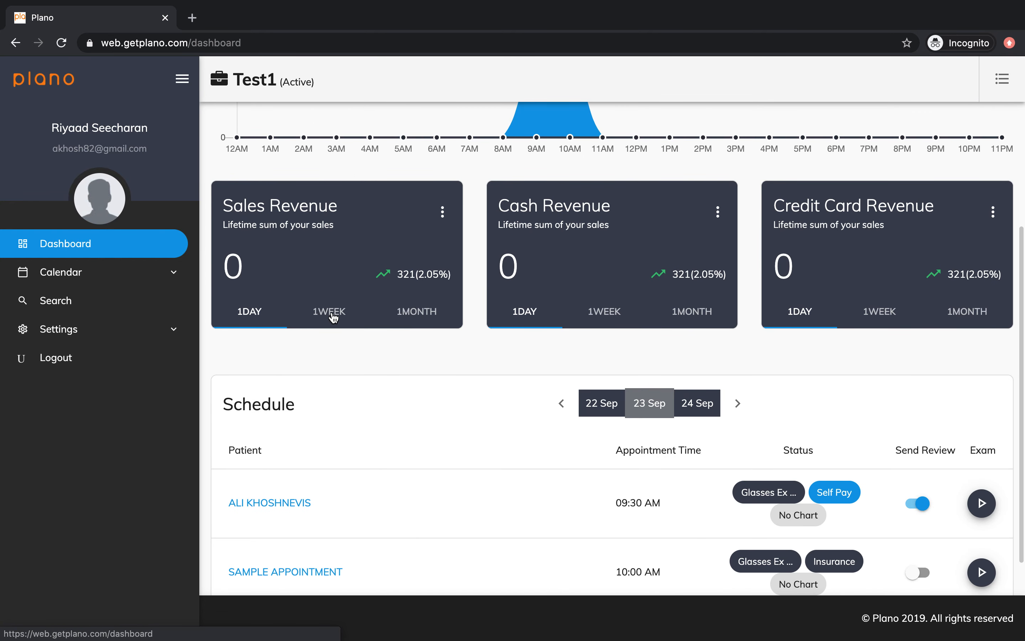
{"action": "scroll", "coordinate": [333, 316], "scroll_direction": "down", "scroll_amount": 1}
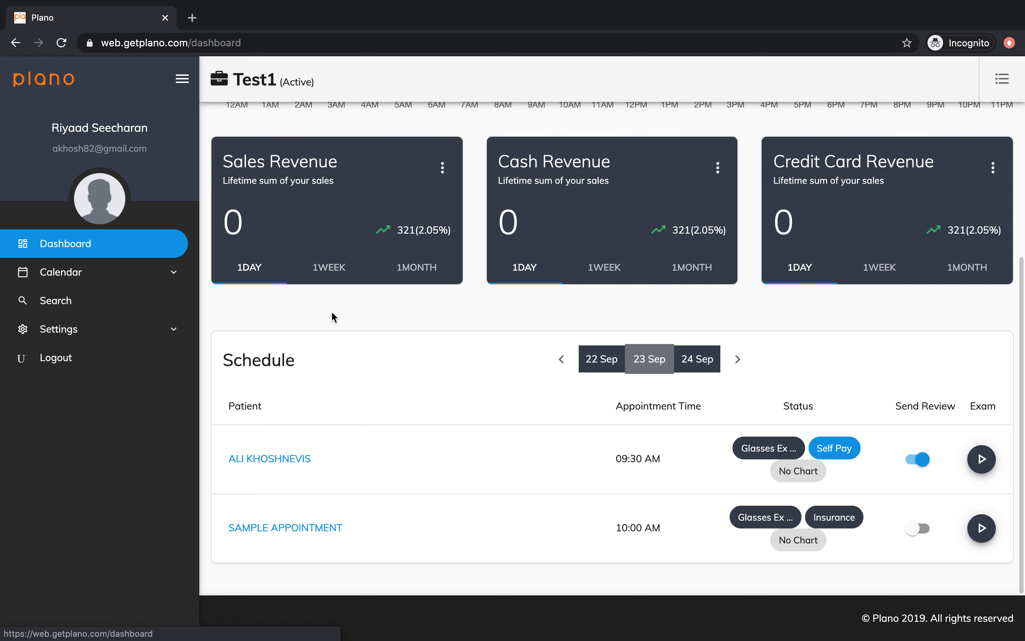
{"action": "left_click", "coordinate": [982, 530]}
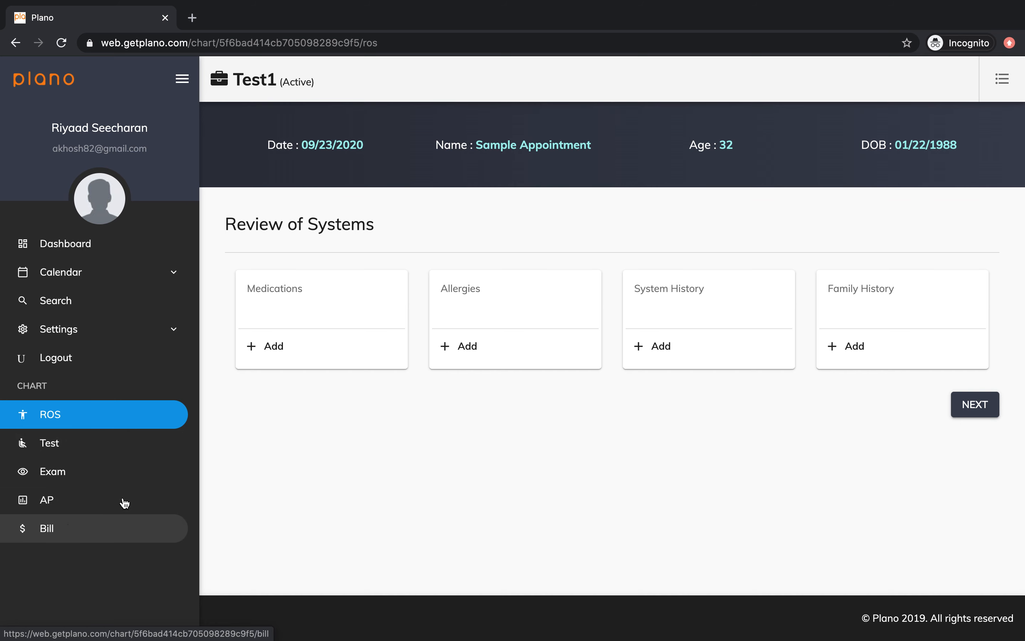
Move past Review of Systems and Tests to the chart's Exam page.
{"action": "left_click", "coordinate": [974, 414]}
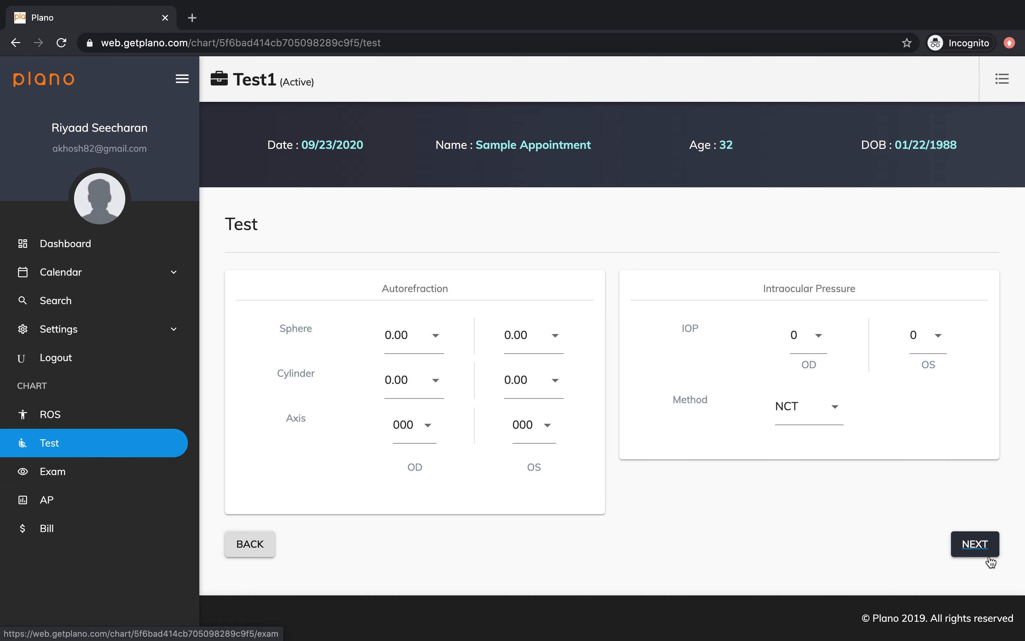
{"action": "left_click", "coordinate": [972, 540]}
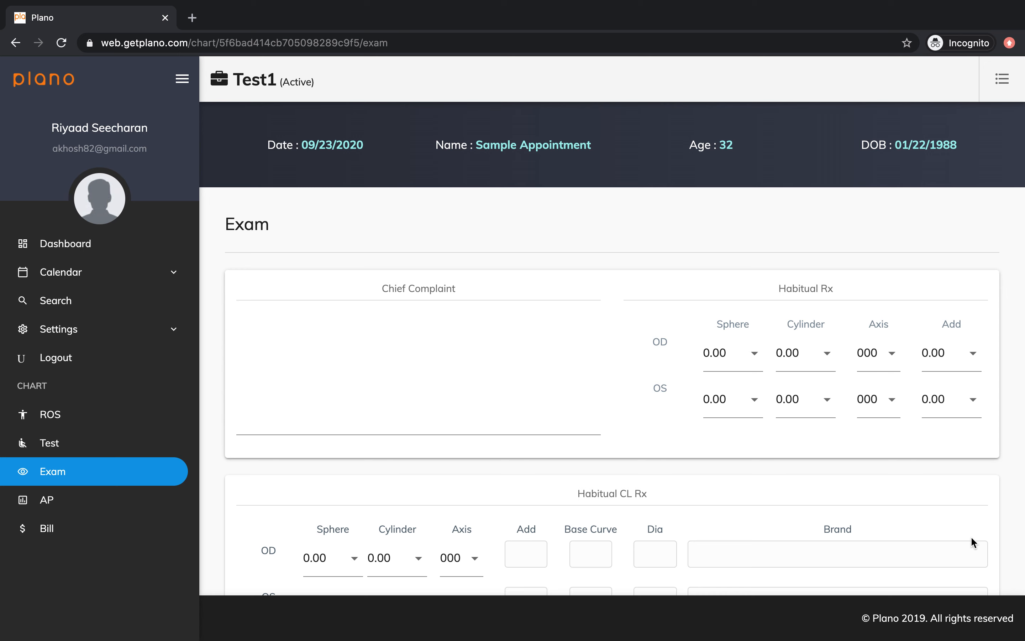
{"action": "scroll", "coordinate": [971, 537], "scroll_direction": "down", "scroll_amount": 10}
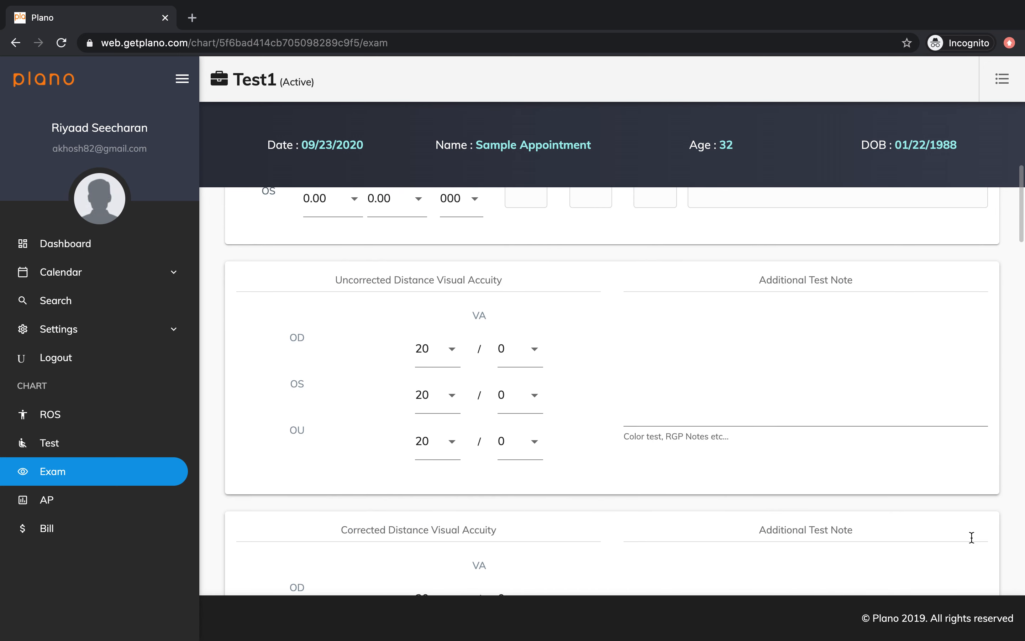
{"action": "scroll", "coordinate": [971, 538], "scroll_direction": "down", "scroll_amount": 10}
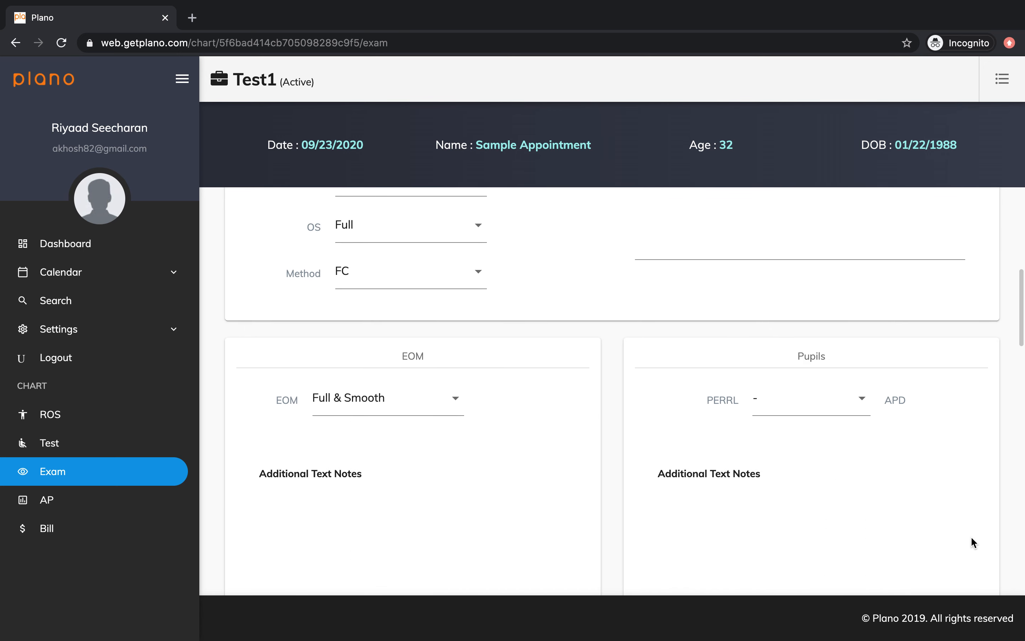
{"action": "scroll", "coordinate": [974, 544], "scroll_direction": "down", "scroll_amount": 5}
Expand Subjective Refraction and add contact lens exam entry CL Exam 1.
{"action": "left_click", "coordinate": [975, 308]}
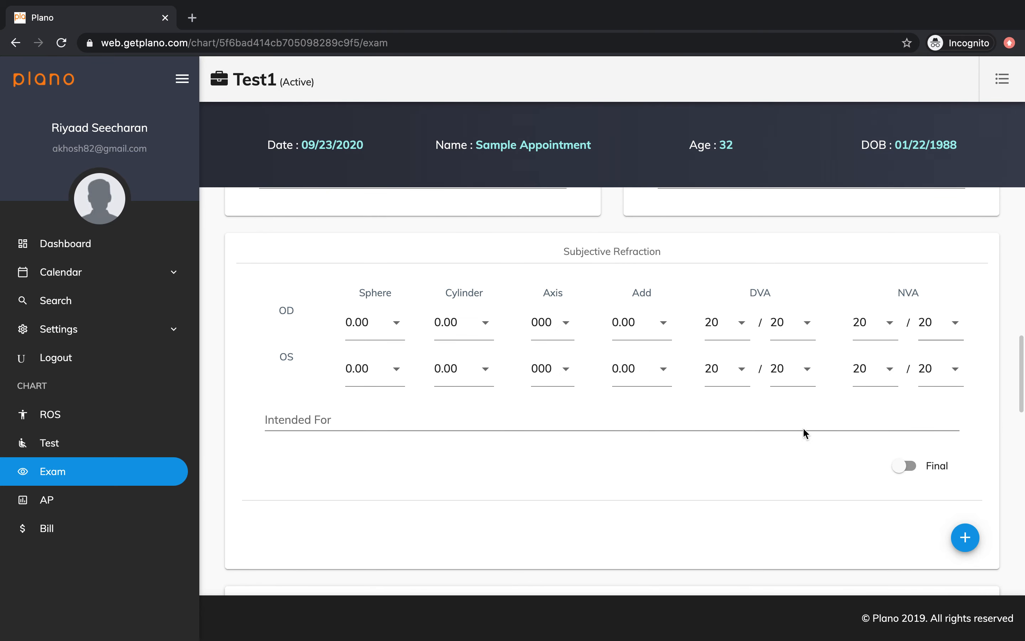
{"action": "scroll", "coordinate": [804, 429], "scroll_direction": "down", "scroll_amount": 8}
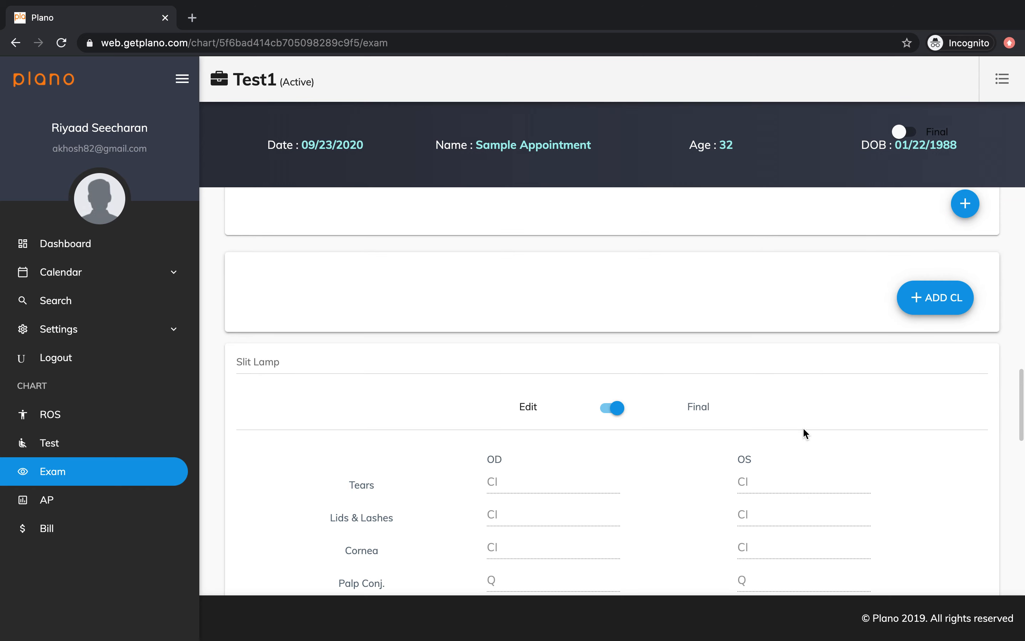
{"action": "left_click", "coordinate": [929, 292]}
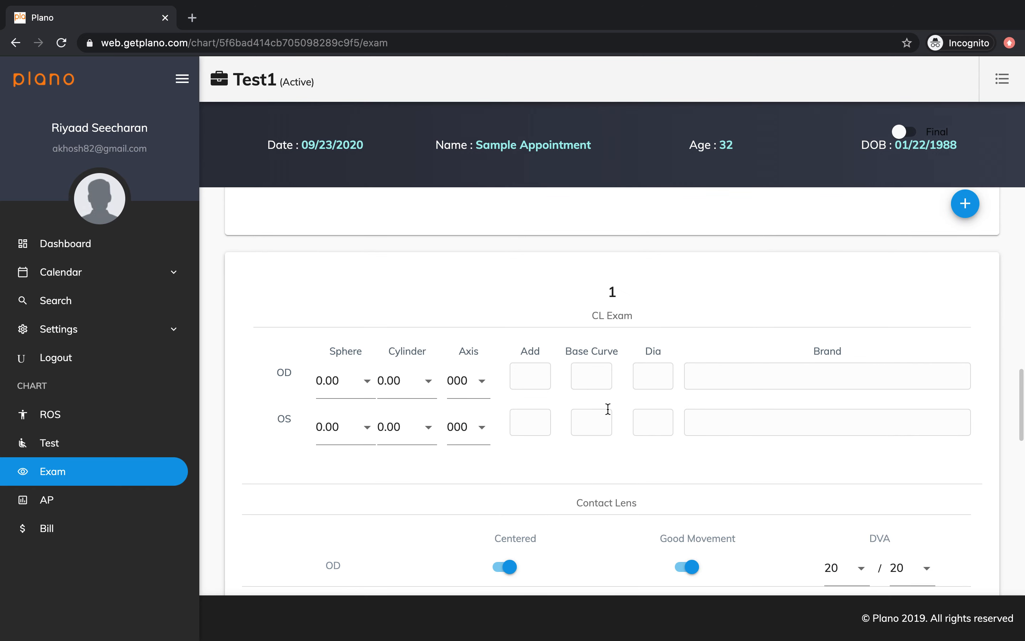
{"action": "scroll", "coordinate": [607, 409], "scroll_direction": "down", "scroll_amount": 10}
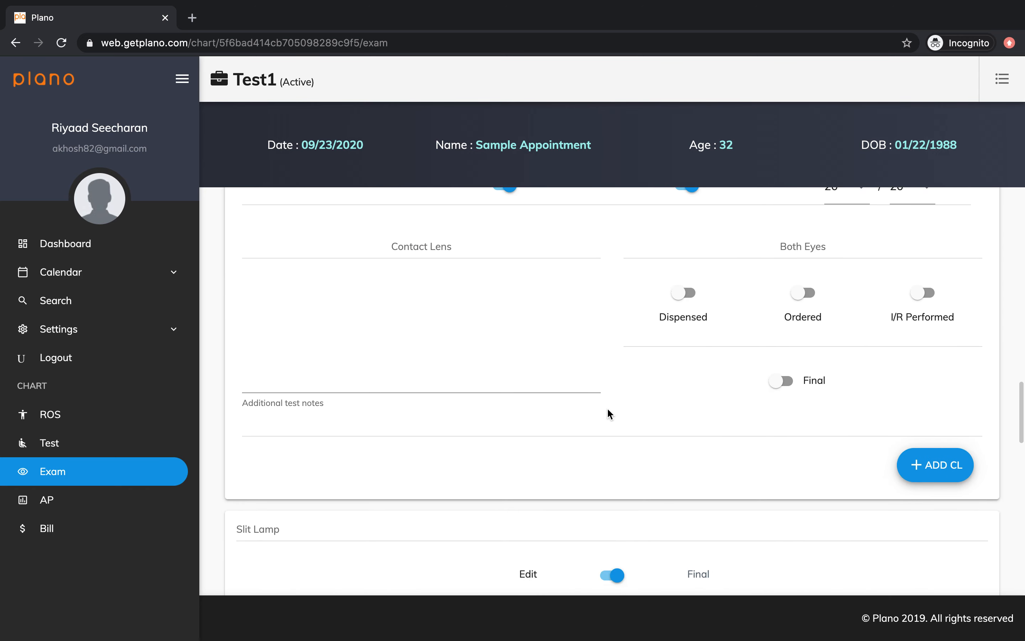
{"action": "scroll", "coordinate": [609, 410], "scroll_direction": "down", "scroll_amount": 5}
{"action": "scroll", "coordinate": [608, 409], "scroll_direction": "down", "scroll_amount": 10}
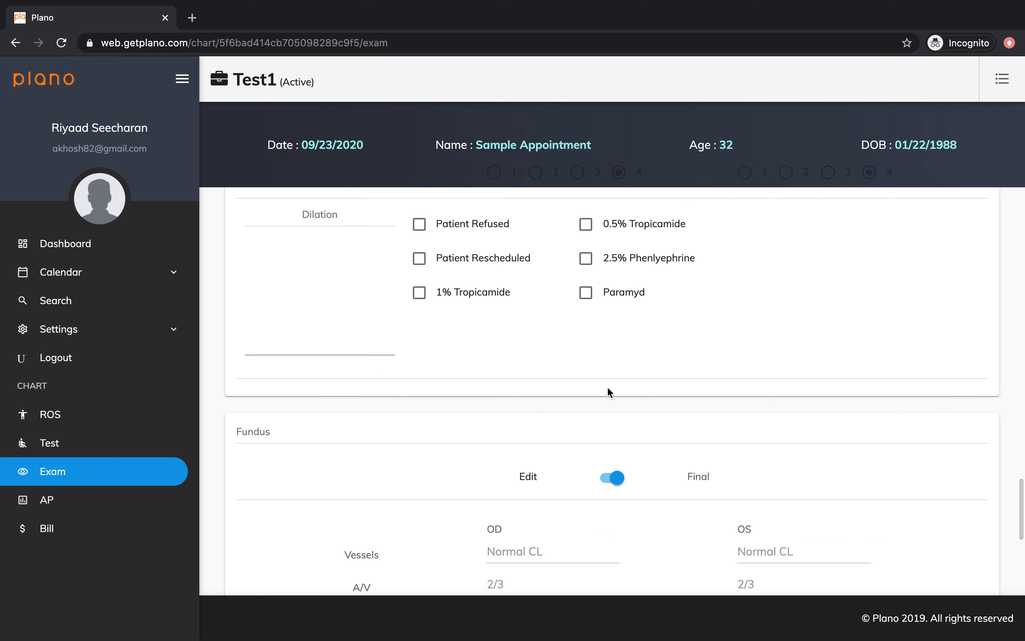
{"action": "scroll", "coordinate": [608, 392], "scroll_direction": "down", "scroll_amount": 6}
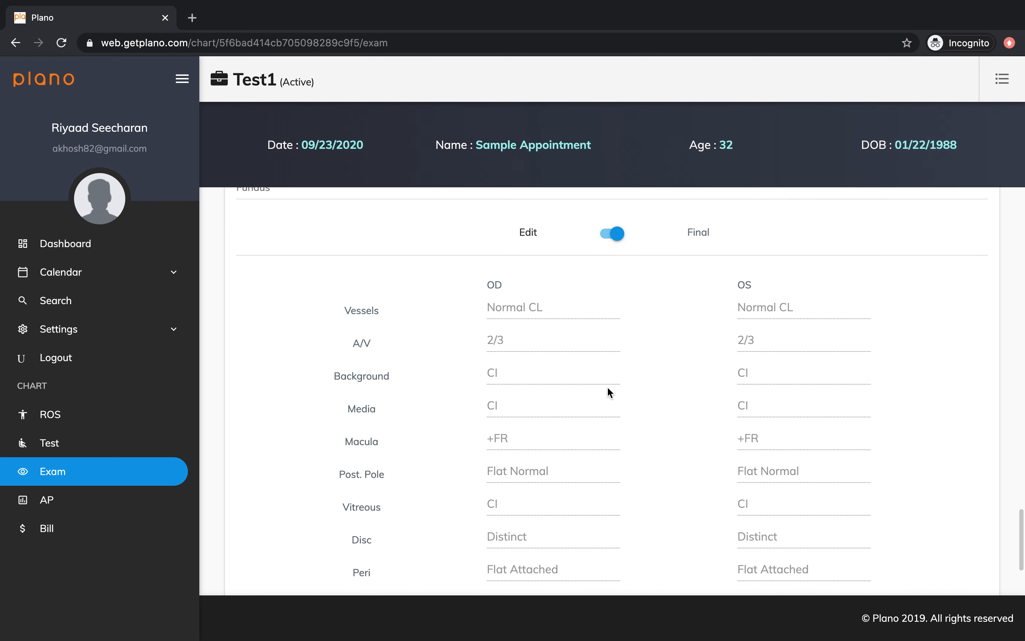
Mark the exam's bill paid with 1000 by credit card and submit it.
{"action": "left_click", "coordinate": [60, 506]}
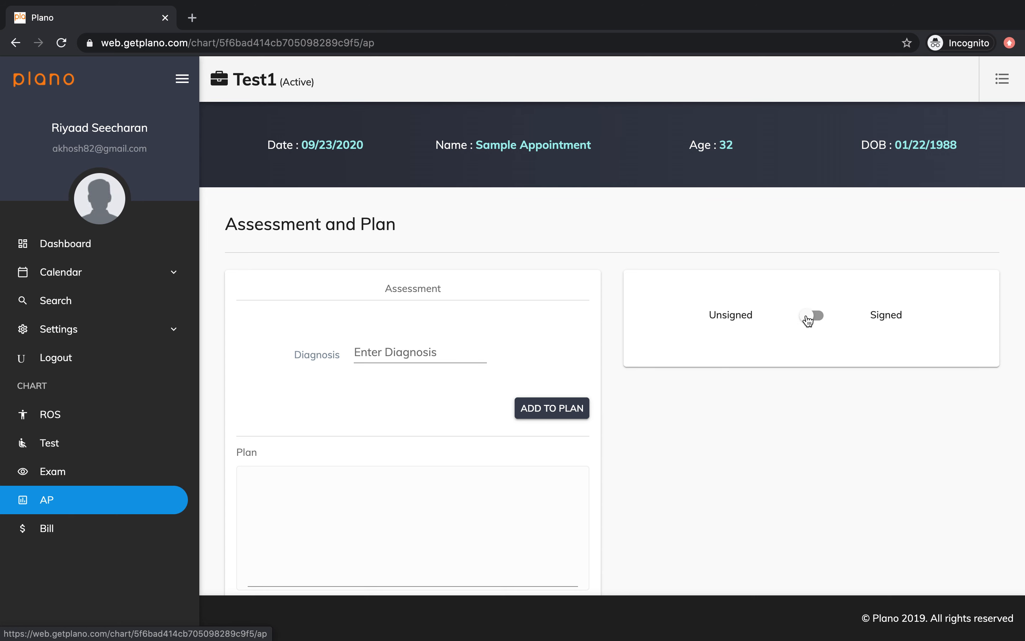
{"action": "left_click", "coordinate": [84, 540]}
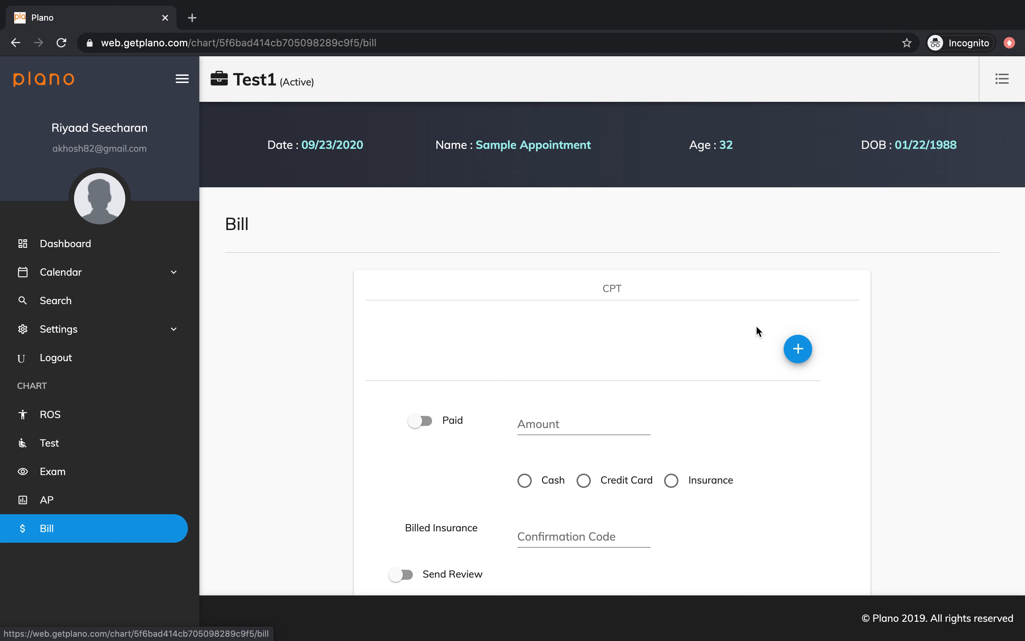
{"action": "scroll", "coordinate": [623, 396], "scroll_direction": "down", "scroll_amount": 2}
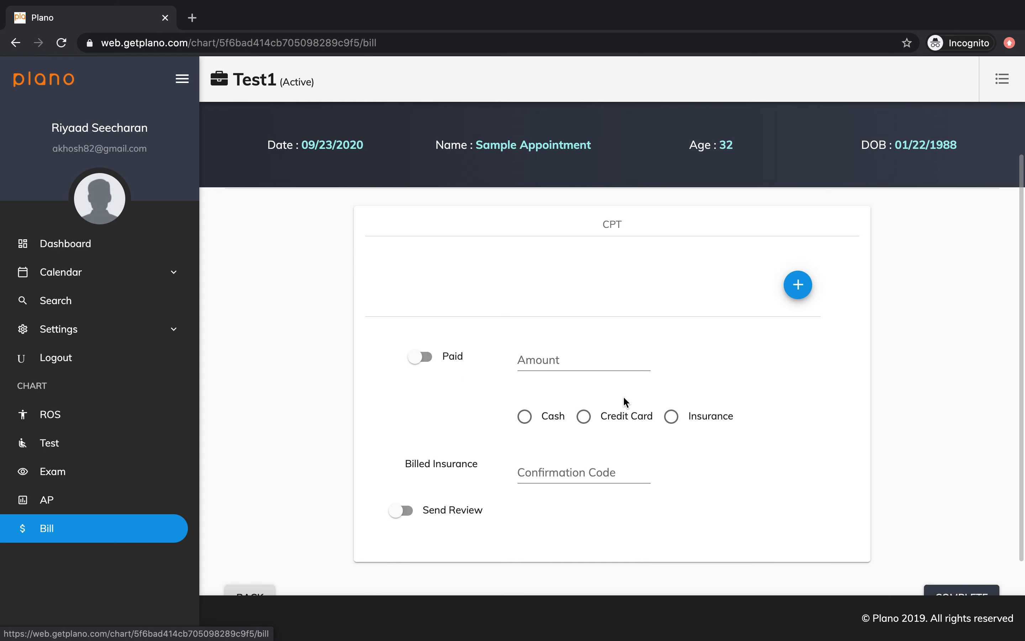
{"action": "left_click", "coordinate": [425, 356]}
{"action": "left_click", "coordinate": [560, 359]}
{"action": "type", "text": "1000"}
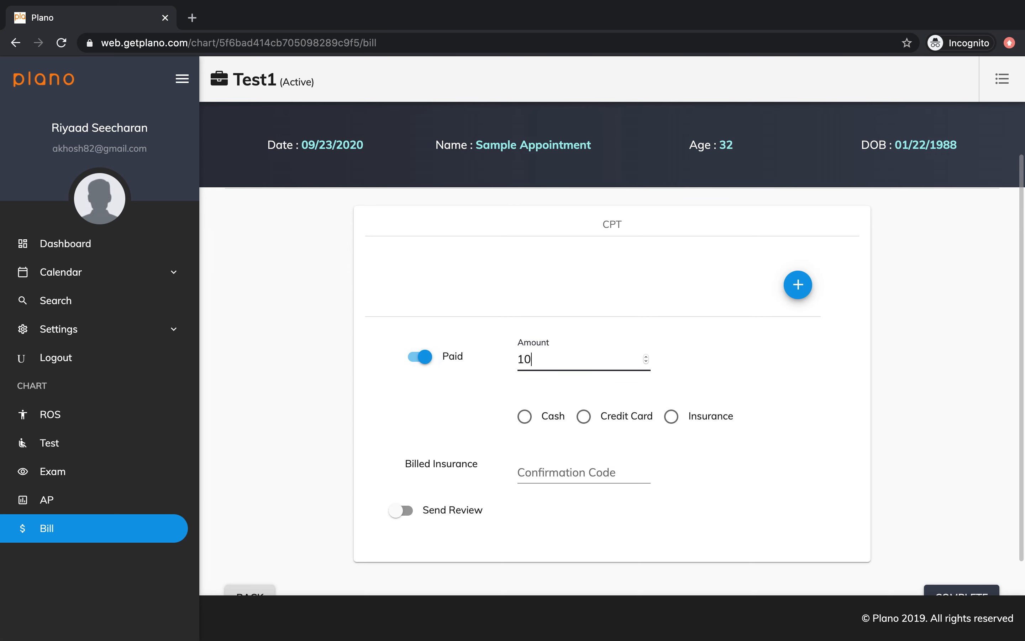
{"action": "left_click", "coordinate": [585, 417]}
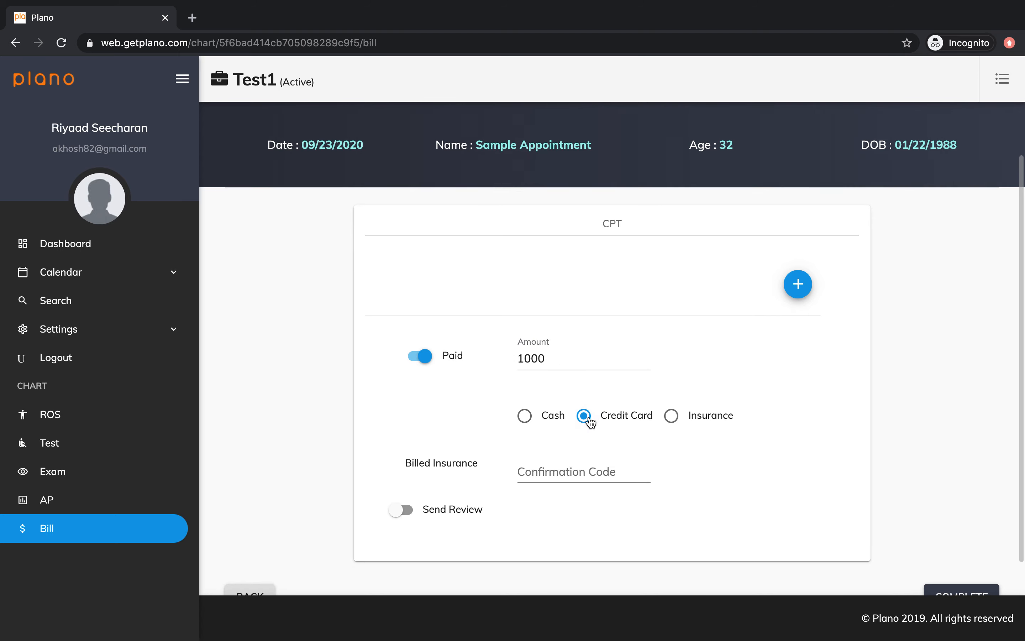
{"action": "scroll", "coordinate": [598, 424], "scroll_direction": "down", "scroll_amount": 1}
{"action": "left_click", "coordinate": [959, 557]}
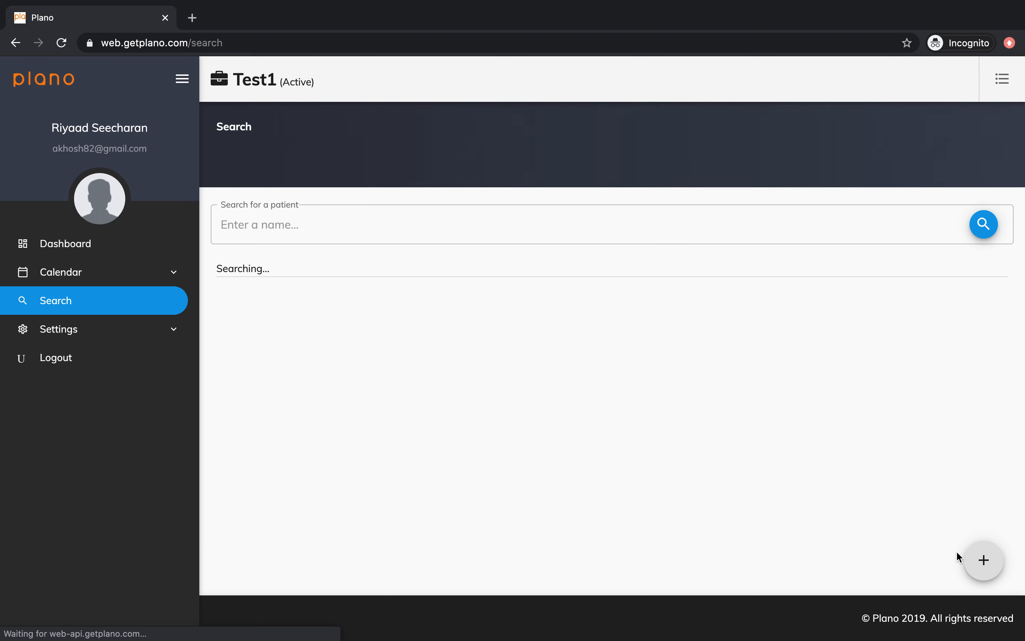
On the dashboard schedule, enable Send Review for the completed 10:00 appointment.
{"action": "left_click", "coordinate": [104, 245]}
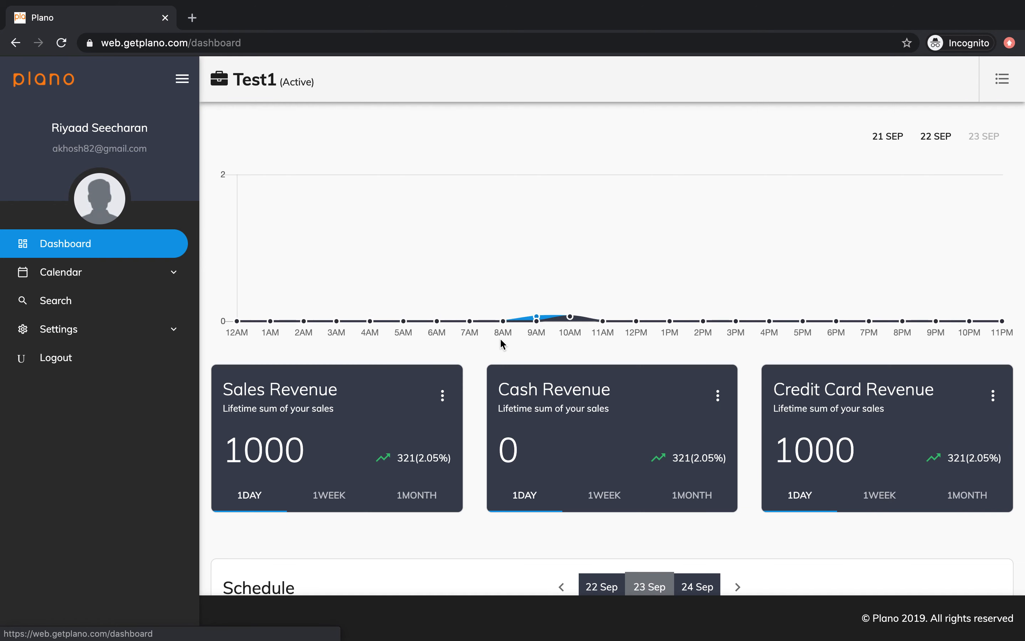
{"action": "scroll", "coordinate": [501, 339], "scroll_direction": "down", "scroll_amount": 5}
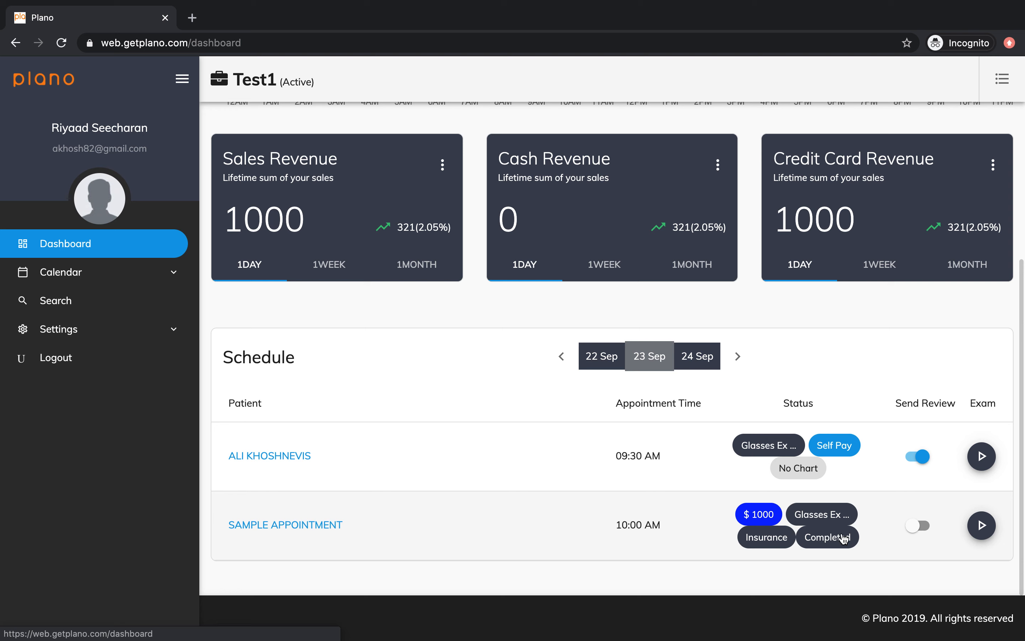
{"action": "left_click", "coordinate": [923, 534]}
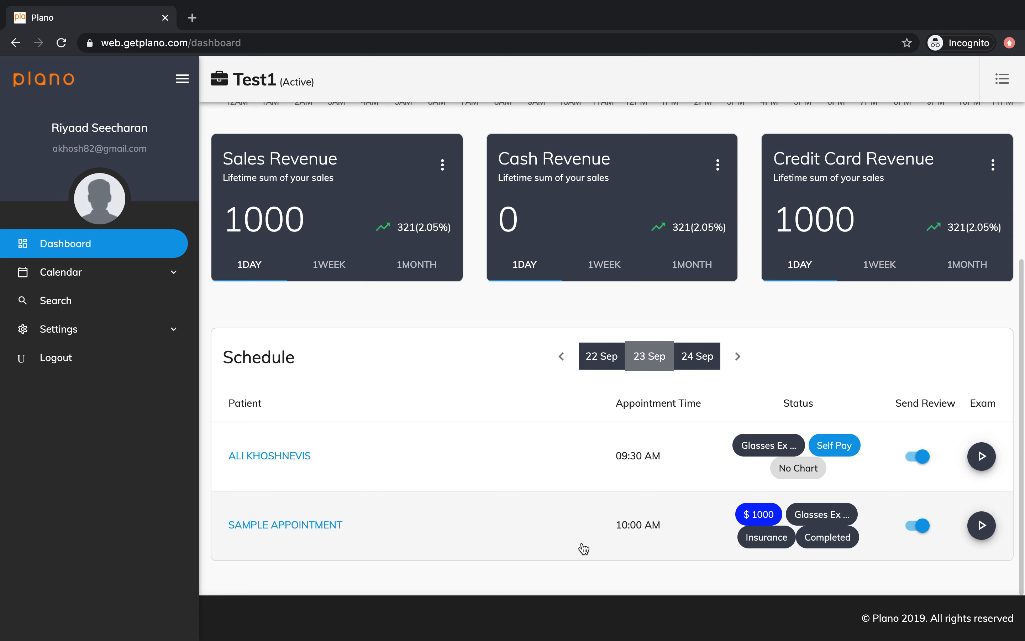
Open the Sample Appointment patient's charts, showing the Sep 23, 2020 Glasses Exam.
{"action": "left_click", "coordinate": [318, 526]}
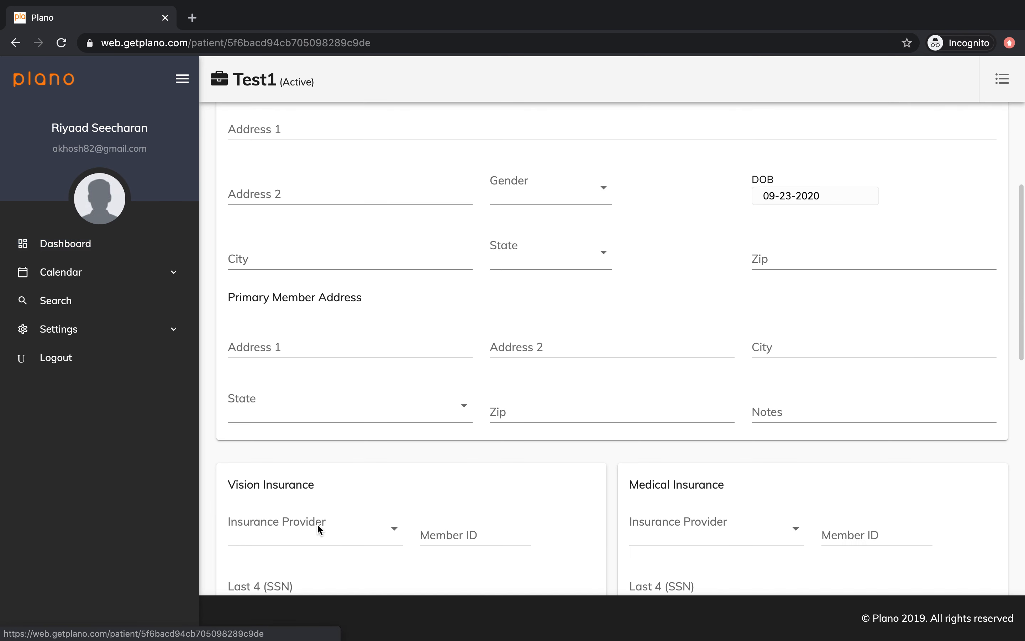
{"action": "scroll", "coordinate": [318, 525], "scroll_direction": "up", "scroll_amount": 2}
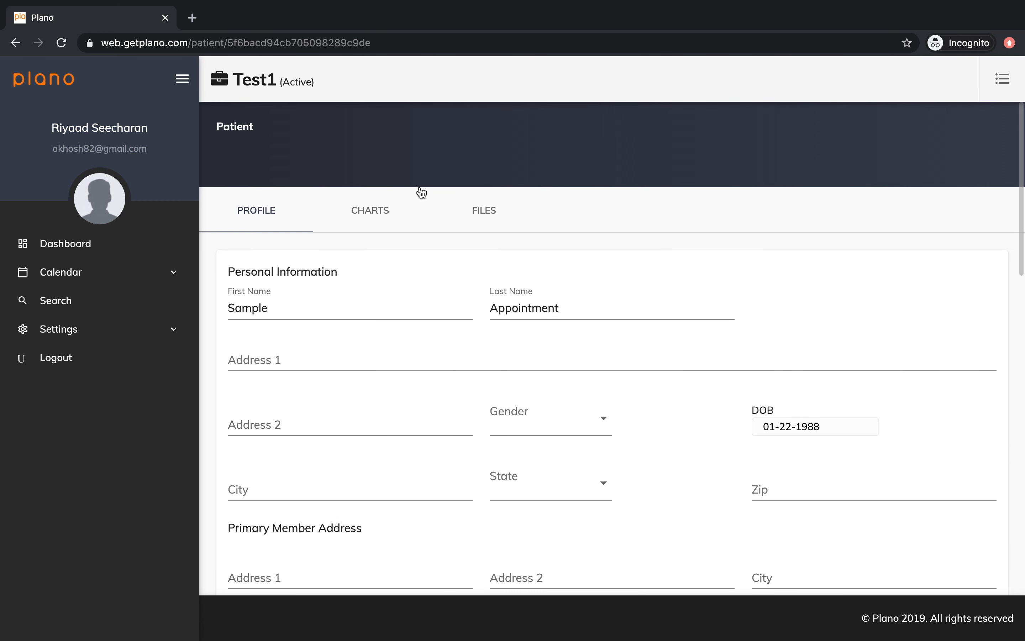
{"action": "left_click", "coordinate": [389, 208]}
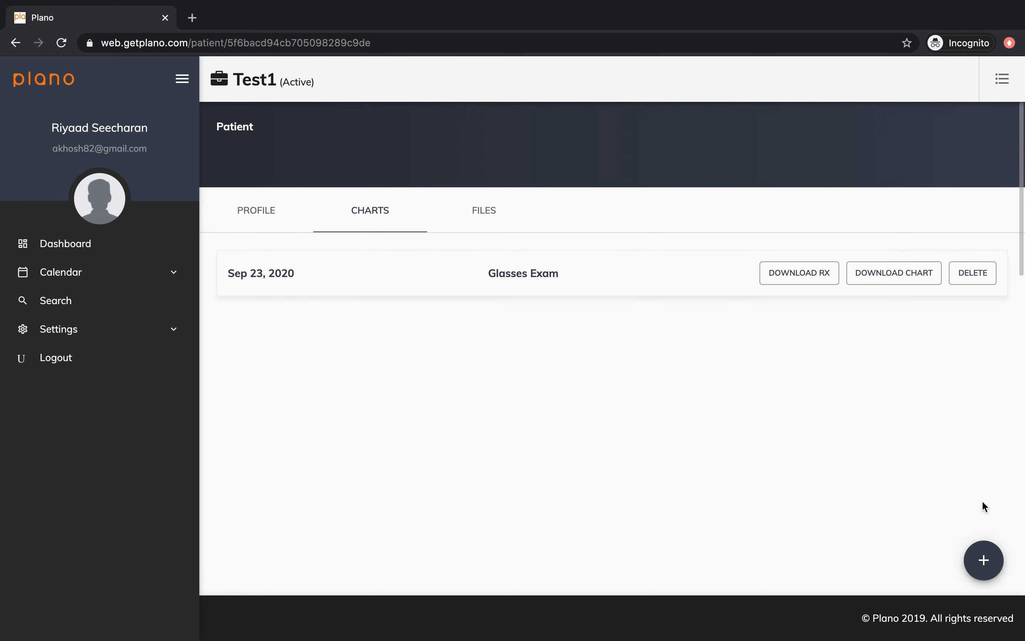
Start a new encounter, review the exam type options, then cancel without creating it.
{"action": "left_click", "coordinate": [983, 561]}
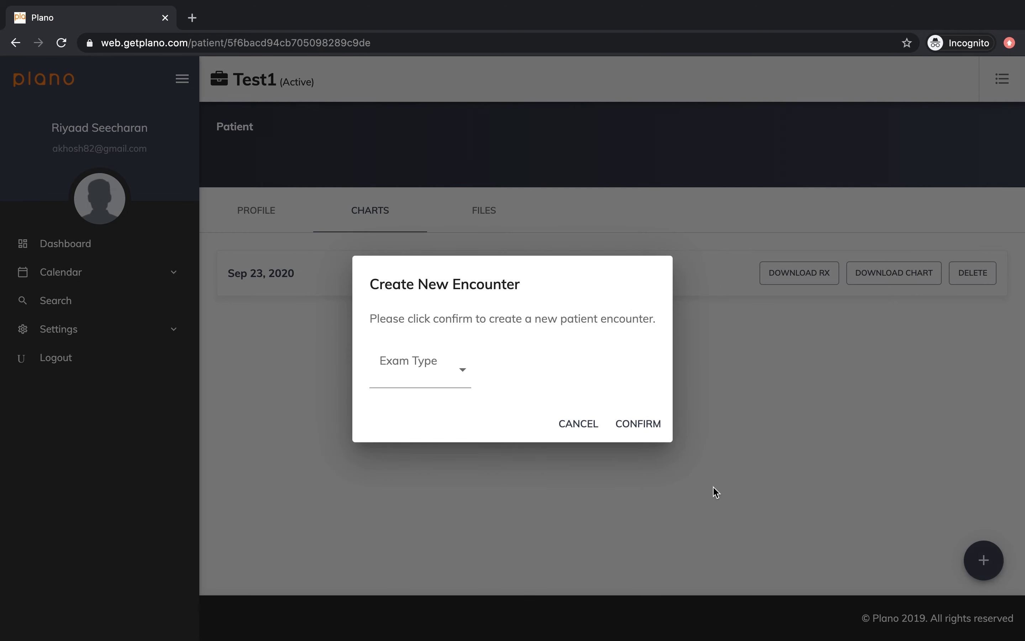
{"action": "left_click", "coordinate": [449, 382]}
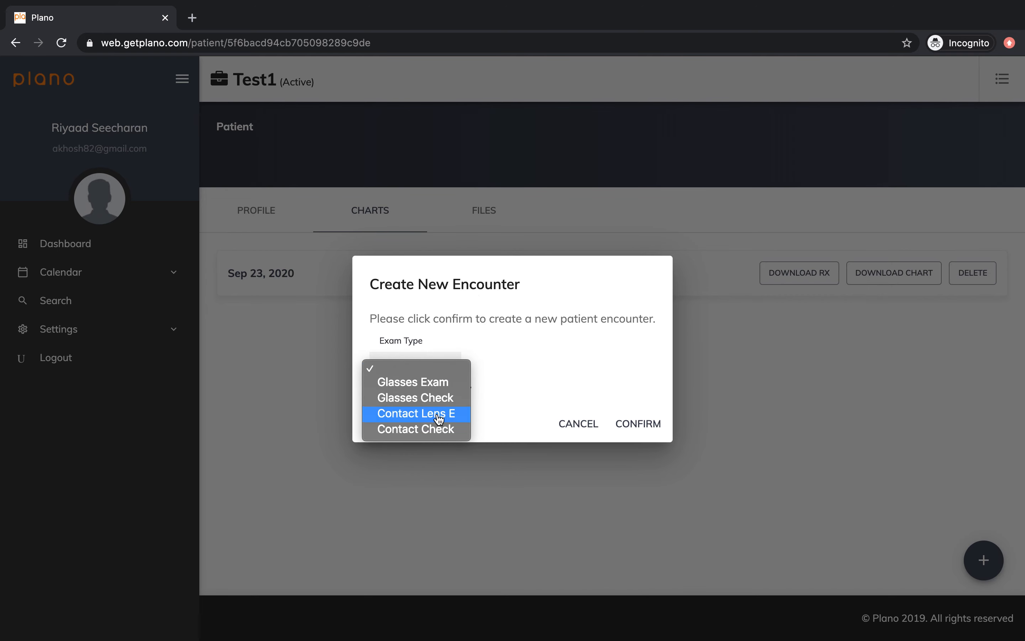
{"action": "left_click", "coordinate": [790, 321]}
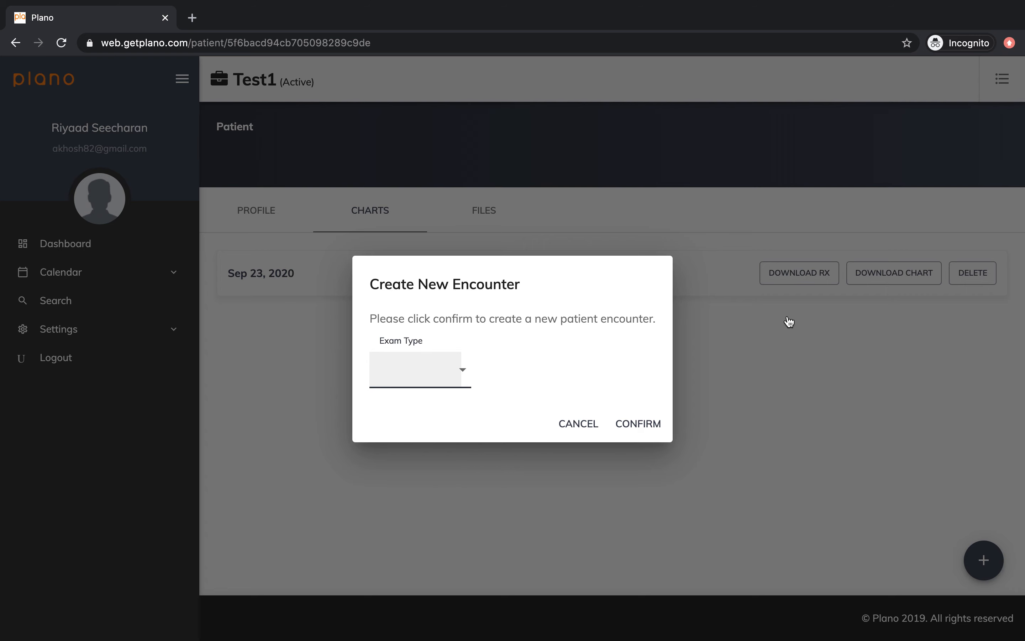
{"action": "left_click", "coordinate": [789, 321]}
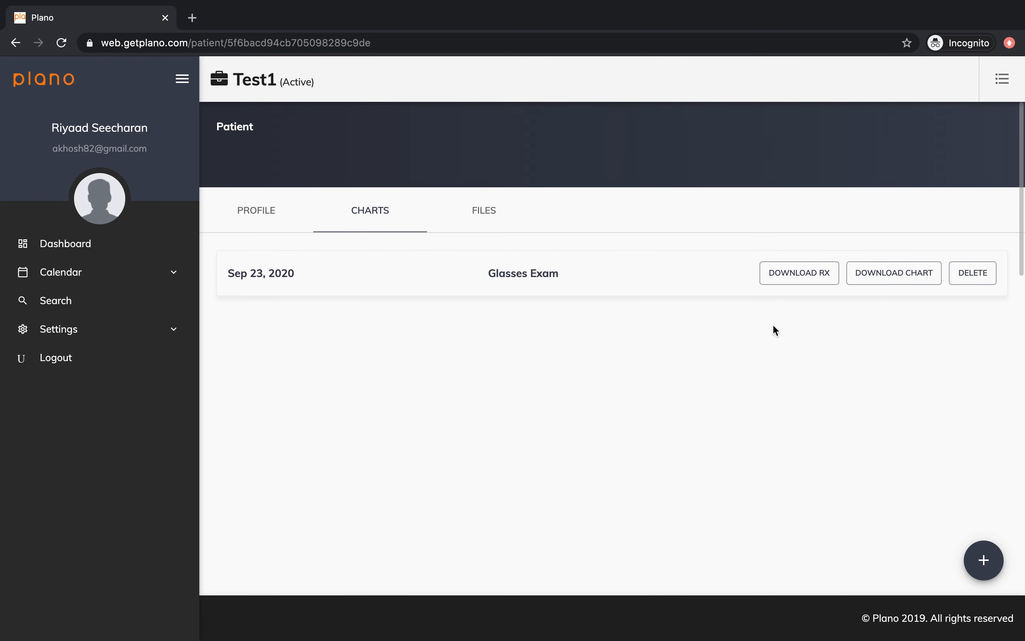